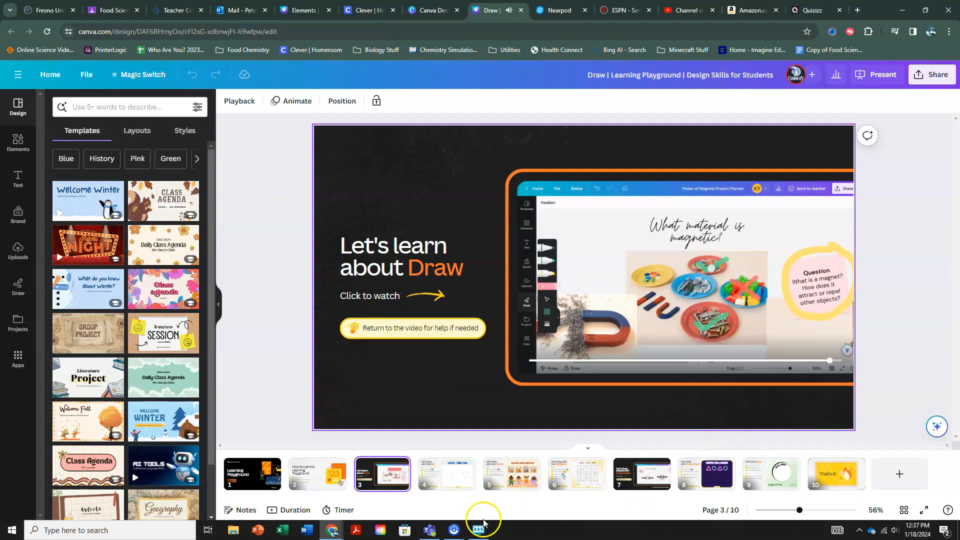
# Open page 4, the pen activity, and activate the Draw pen.
pyautogui.click(442, 478)
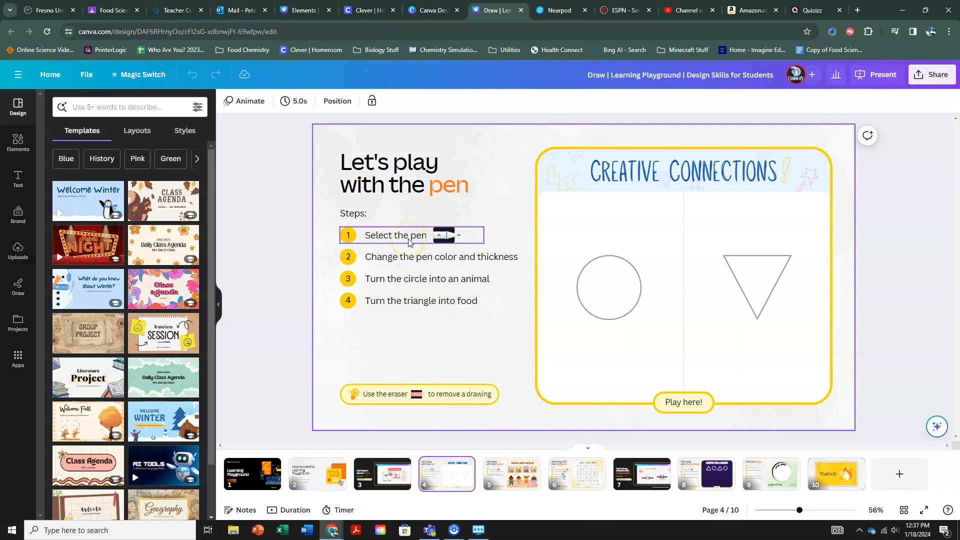
pyautogui.click(18, 288)
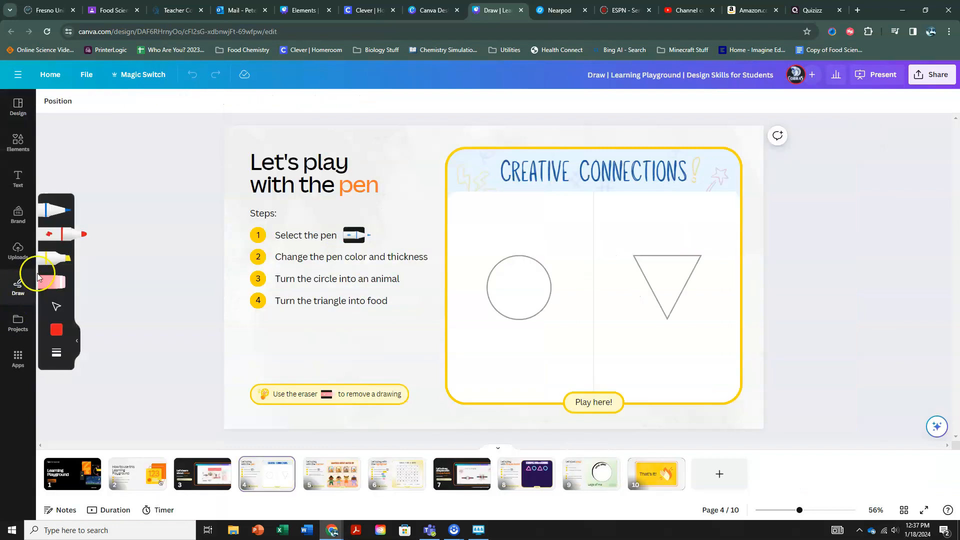
pyautogui.click(49, 213)
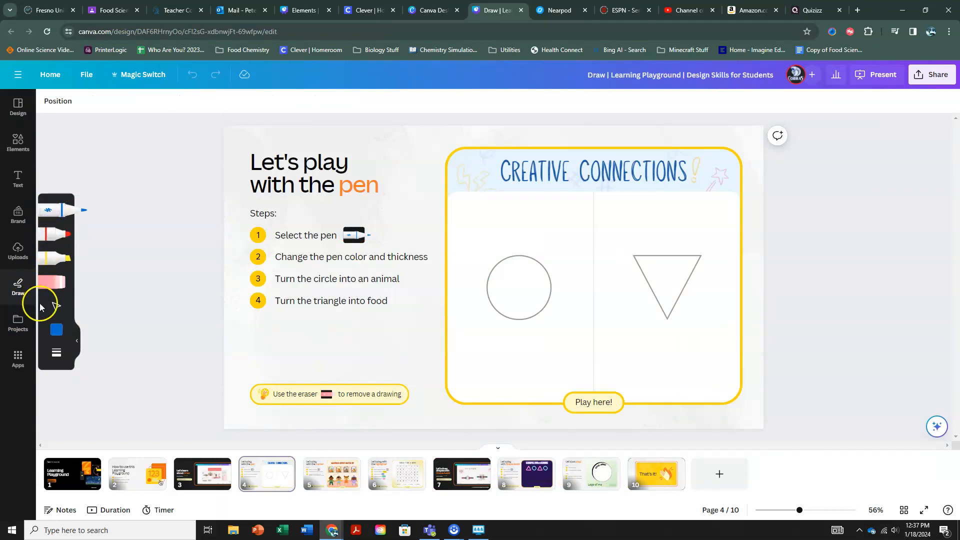
# Set the pen color to black (#000000) and draw two small eyes and a zigzag mouth inside the circle.
pyautogui.click(56, 330)
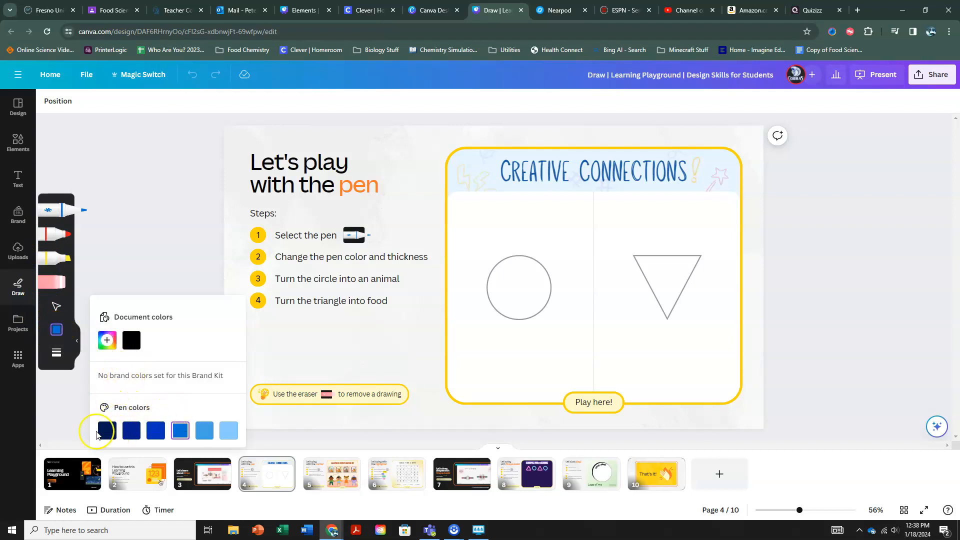
pyautogui.click(107, 430)
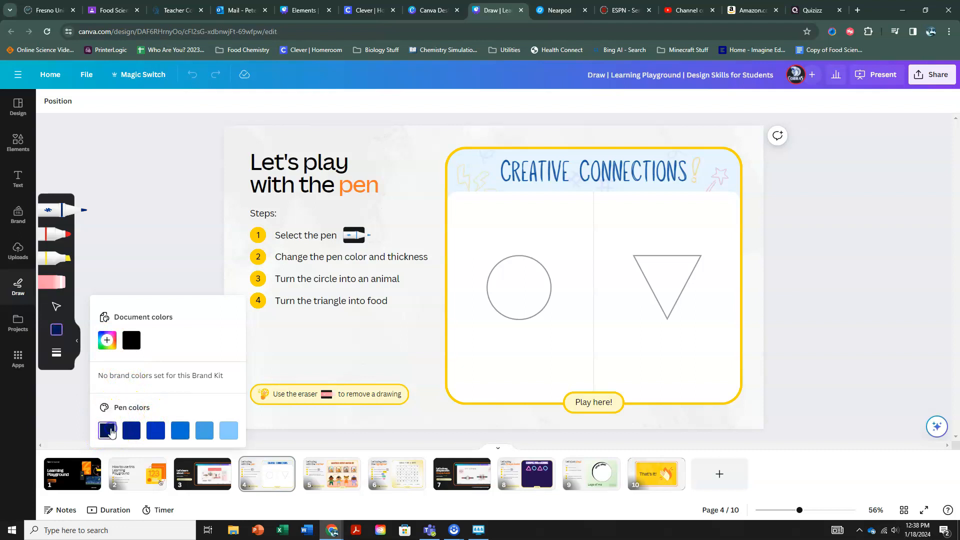
pyautogui.click(107, 340)
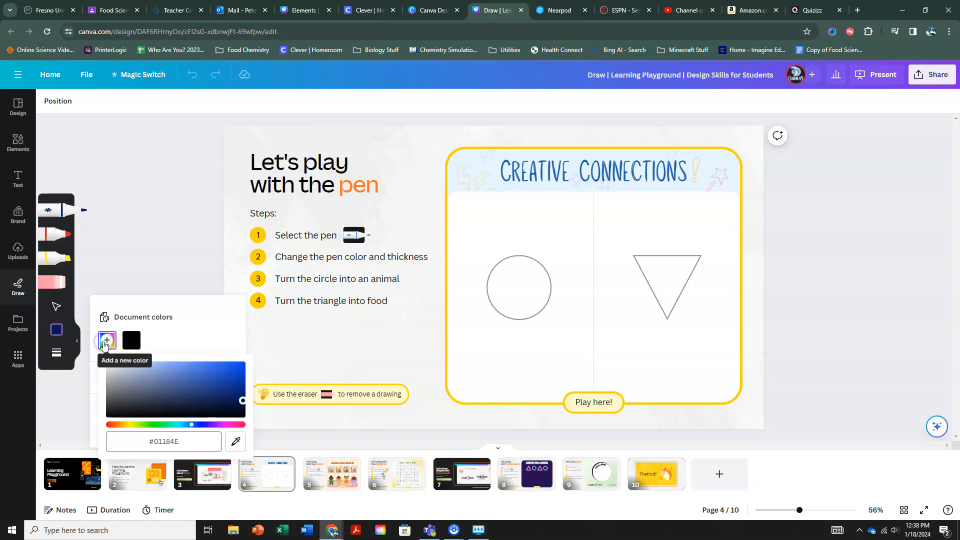
pyautogui.click(155, 427)
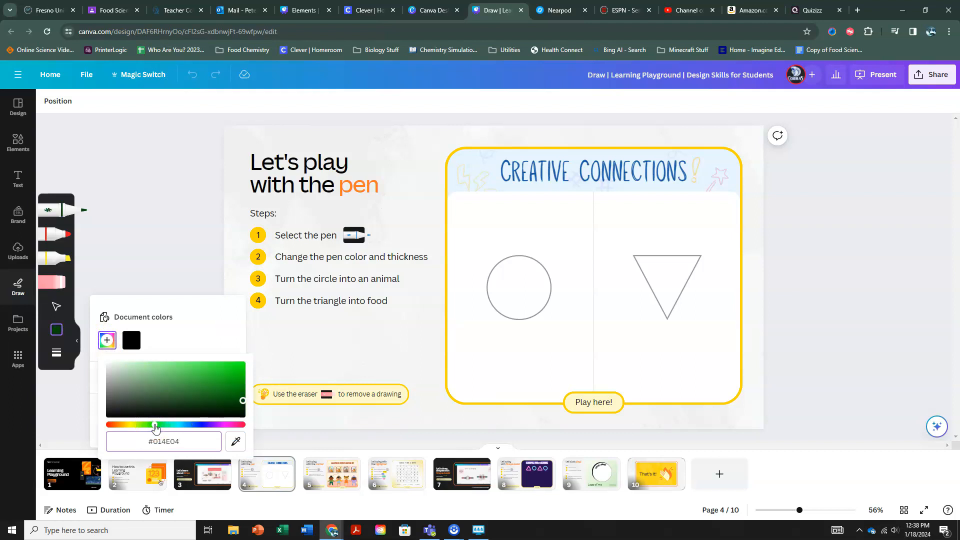
pyautogui.click(132, 344)
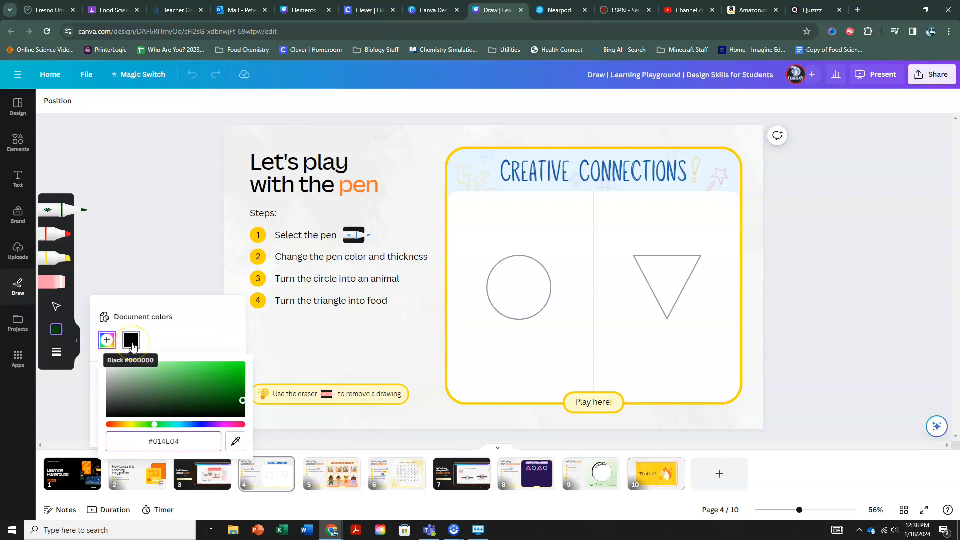
pyautogui.click(509, 276)
pyautogui.moveTo(513, 273); pyautogui.dragTo(509, 275)
pyautogui.click(505, 279)
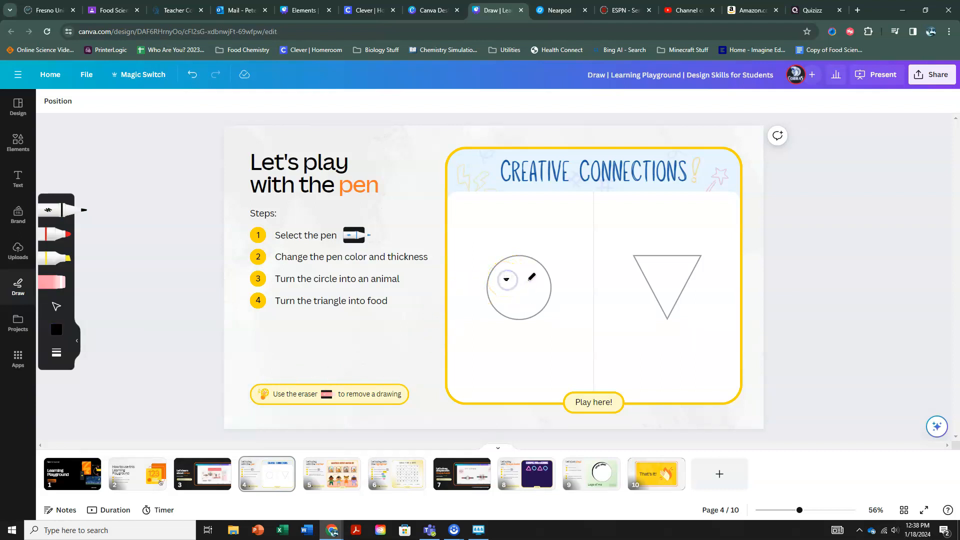
pyautogui.moveTo(524, 282)
pyautogui.mouseDown()
pyautogui.moveTo(510, 305)
pyautogui.moveTo(539, 313)
pyautogui.mouseUp()
# Change the pen color to bright green (#59E13D) and draw a winding snake body with a tail tip below the circle face.
pyautogui.click(69, 329)
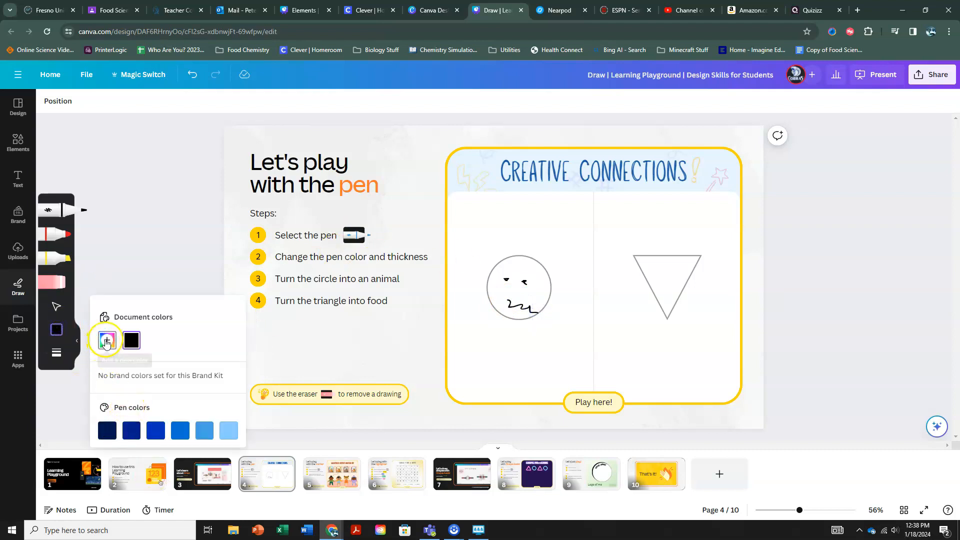
pyautogui.click(106, 341)
pyautogui.click(149, 425)
pyautogui.moveTo(205, 379); pyautogui.dragTo(209, 370)
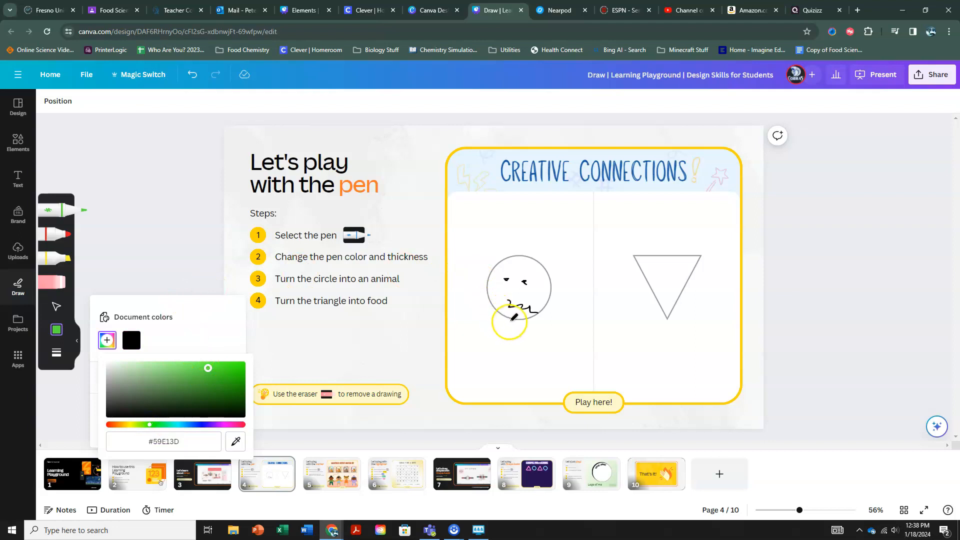
pyautogui.click(505, 326)
pyautogui.moveTo(505, 326)
pyautogui.mouseDown()
pyautogui.moveTo(543, 331)
pyautogui.moveTo(531, 363)
pyautogui.moveTo(564, 388)
pyautogui.mouseUp()
pyautogui.moveTo(543, 310); pyautogui.dragTo(557, 345)
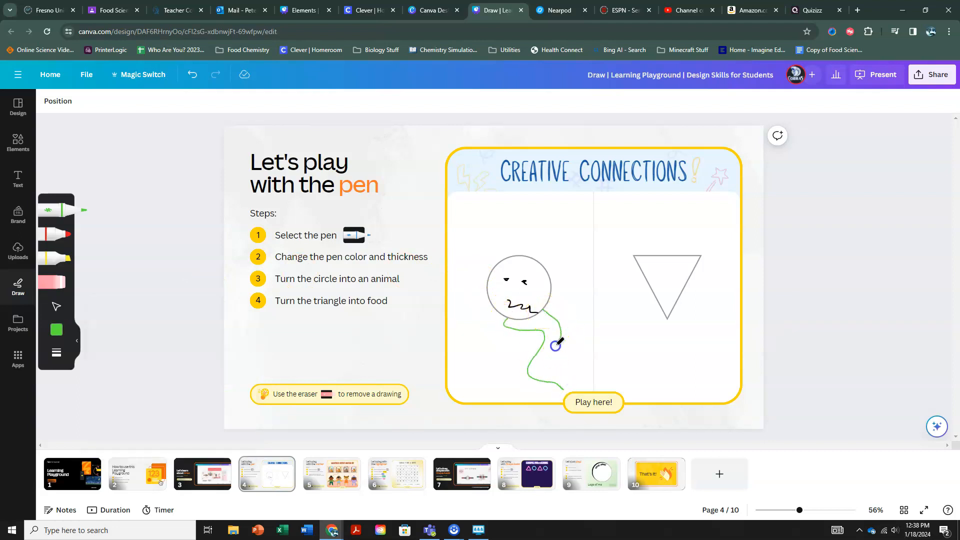
pyautogui.moveTo(564, 391); pyautogui.dragTo(576, 371)
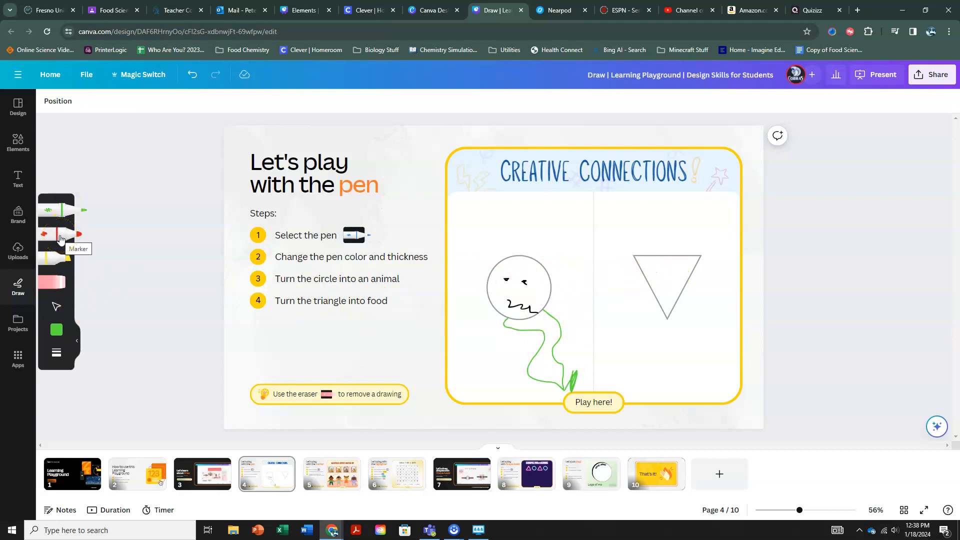
# Draw three red marker spots inside the triangle as pizza toppings.
pyautogui.click(60, 239)
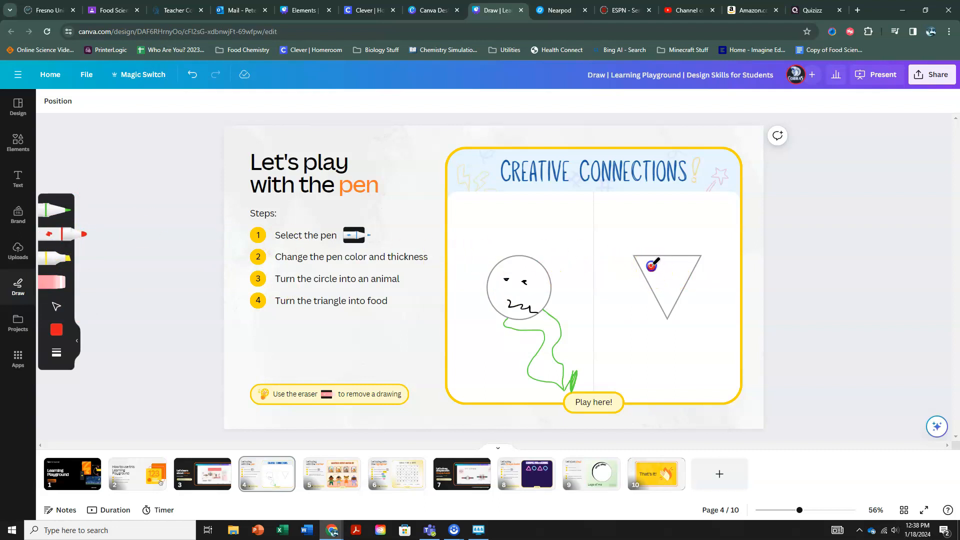
pyautogui.click(653, 267)
pyautogui.moveTo(674, 268); pyautogui.dragTo(678, 268)
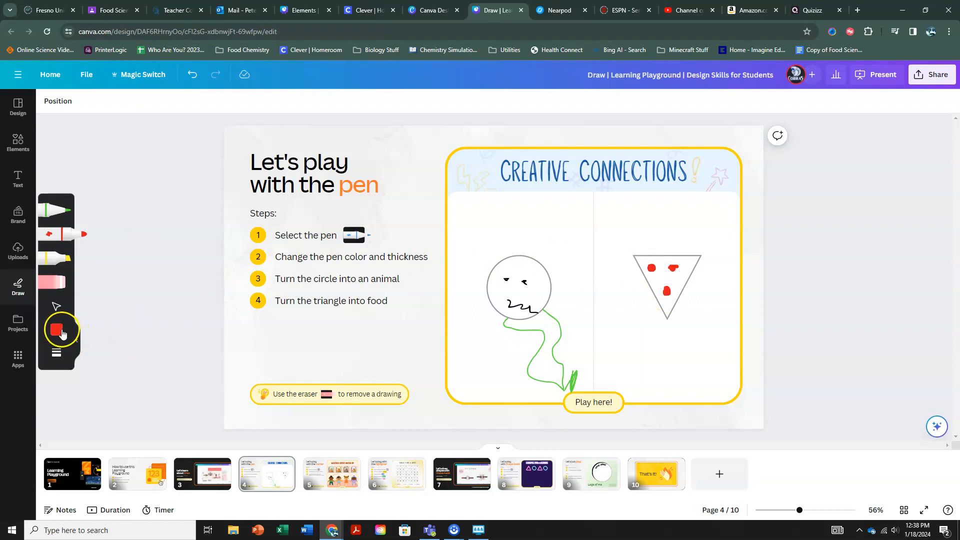
# Switch the marker color to black and scatter small dots between the red spots in the triangle.
pyautogui.click(57, 330)
pyautogui.click(129, 341)
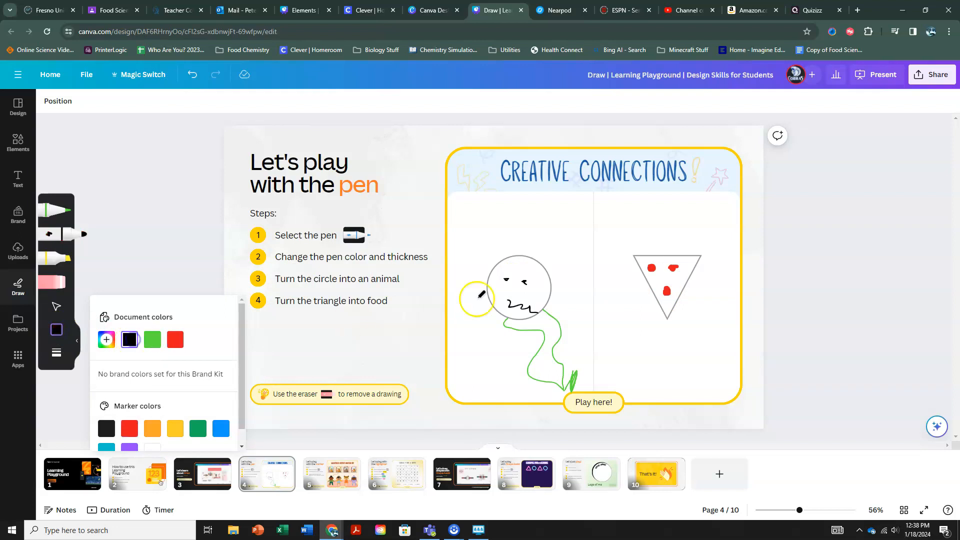
pyautogui.click(687, 262)
pyautogui.click(683, 277)
pyautogui.click(661, 279)
pyautogui.click(657, 266)
pyautogui.click(659, 299)
pyautogui.click(666, 303)
pyautogui.click(672, 277)
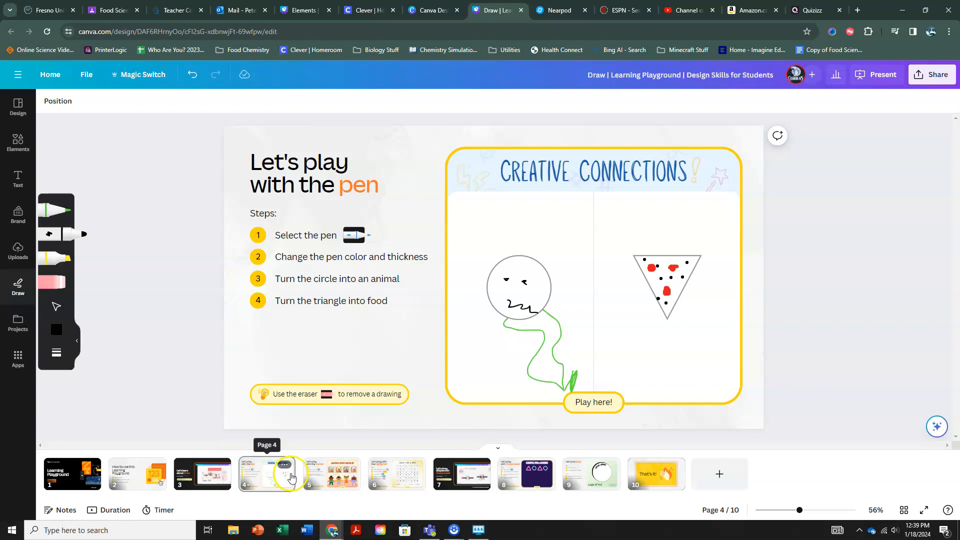
# On page 5, the marker activity, select the marker and set it to green with a weight of 28.
pyautogui.click(331, 477)
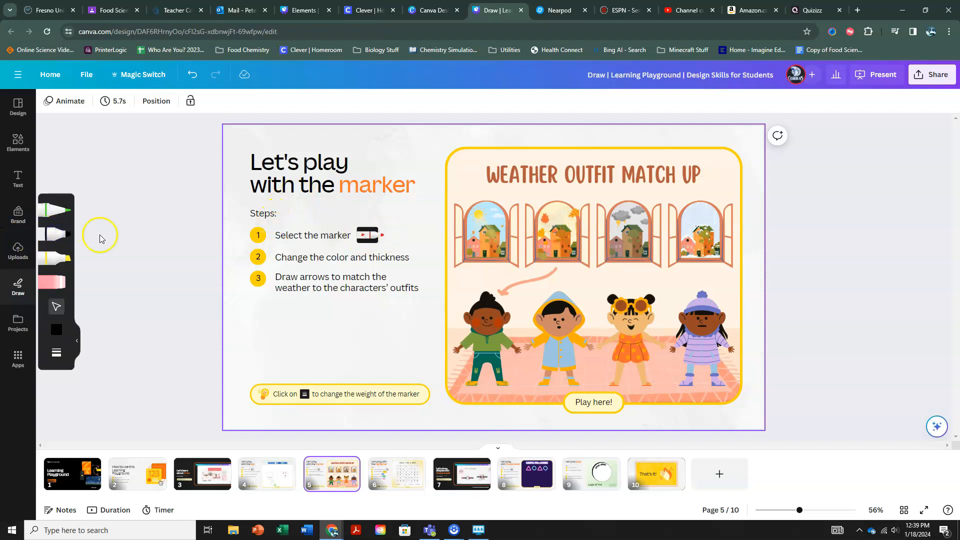
pyautogui.click(53, 239)
pyautogui.click(56, 306)
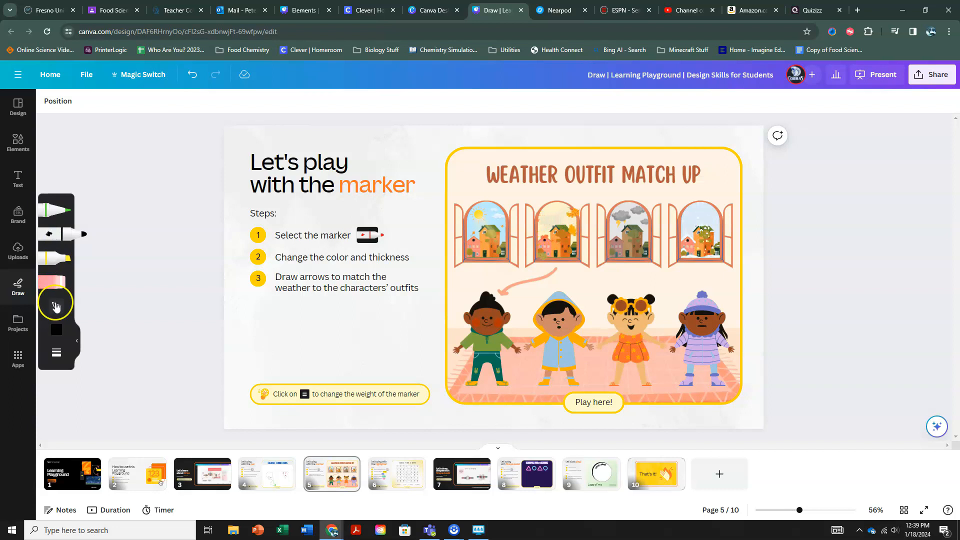
pyautogui.click(57, 332)
pyautogui.click(129, 339)
pyautogui.click(175, 339)
pyautogui.click(151, 340)
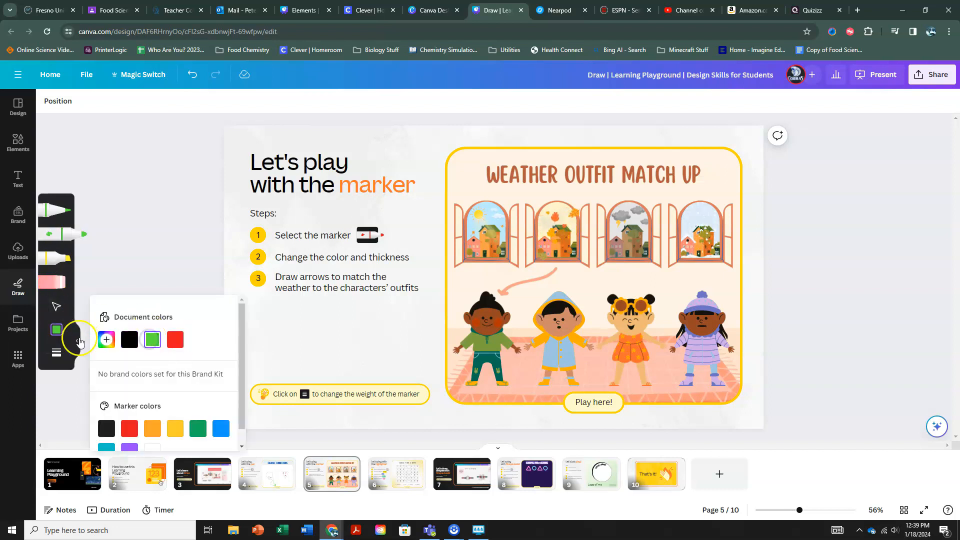
pyautogui.click(57, 352)
pyautogui.click(107, 368)
pyautogui.moveTo(108, 368); pyautogui.dragTo(132, 368)
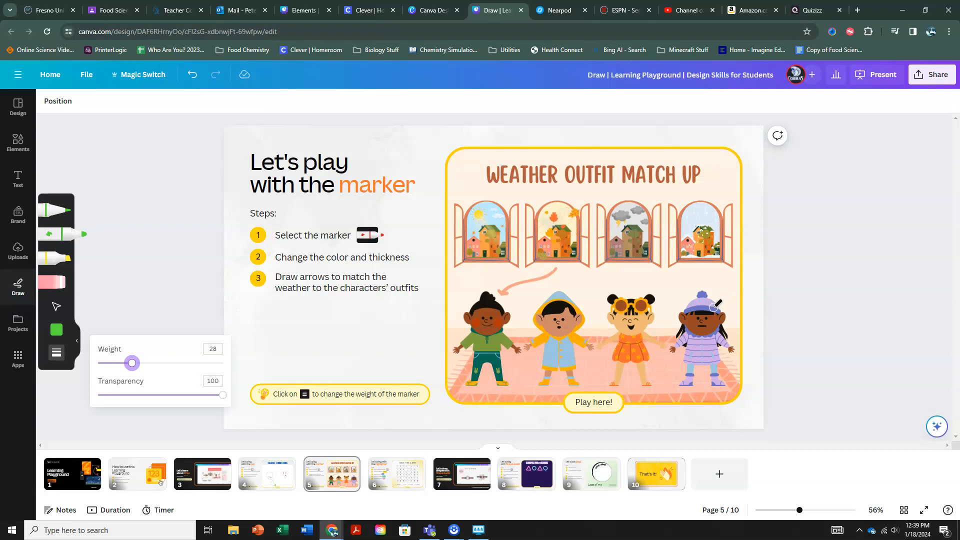
# Draw green arrows from the winter-hat, raincoat, orange-sunglasses and green-hoodie characters to the snowy, cloudy, sunny and autumn windows respectively.
pyautogui.moveTo(712, 308); pyautogui.dragTo(712, 258)
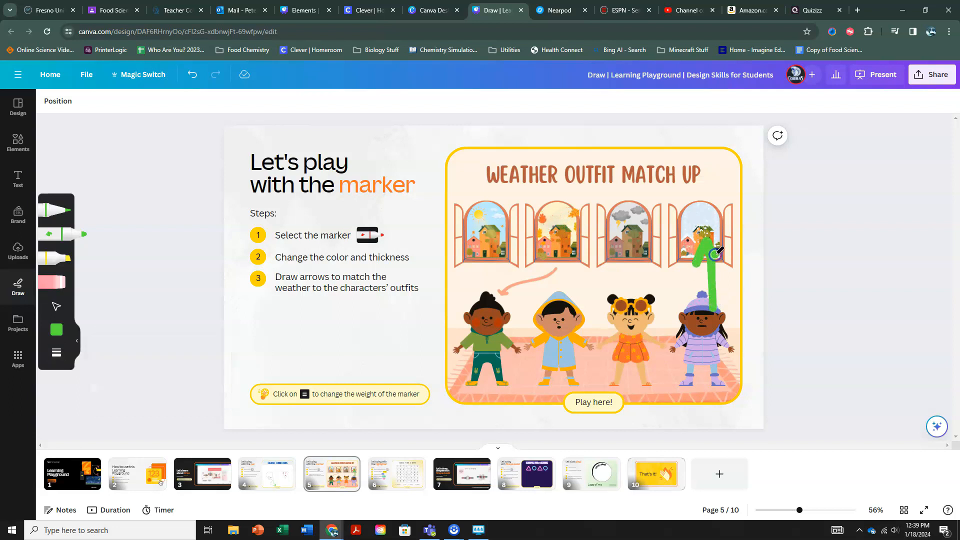
pyautogui.moveTo(553, 303)
pyautogui.mouseDown()
pyautogui.moveTo(632, 260)
pyautogui.moveTo(619, 254)
pyautogui.moveTo(631, 260)
pyautogui.moveTo(625, 281)
pyautogui.mouseUp()
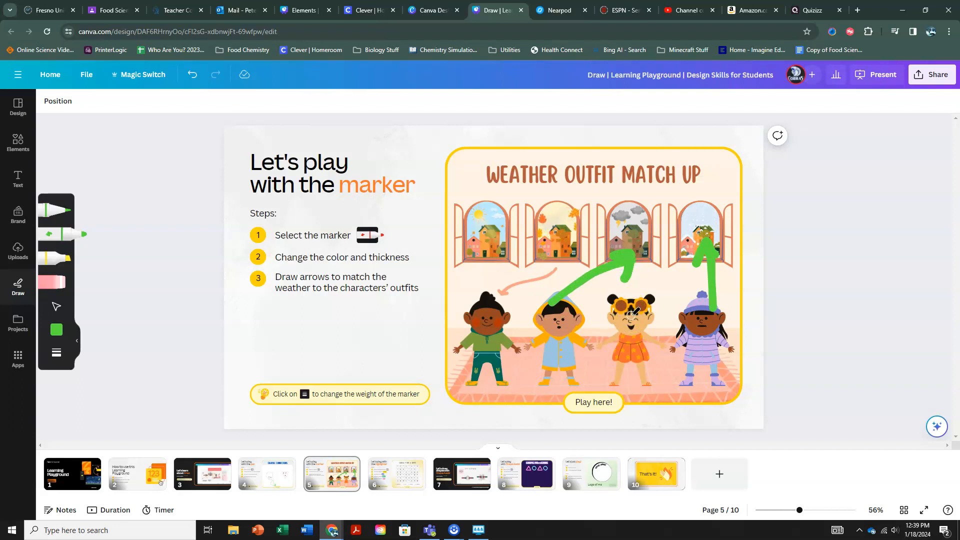
pyautogui.moveTo(615, 314); pyautogui.dragTo(479, 261)
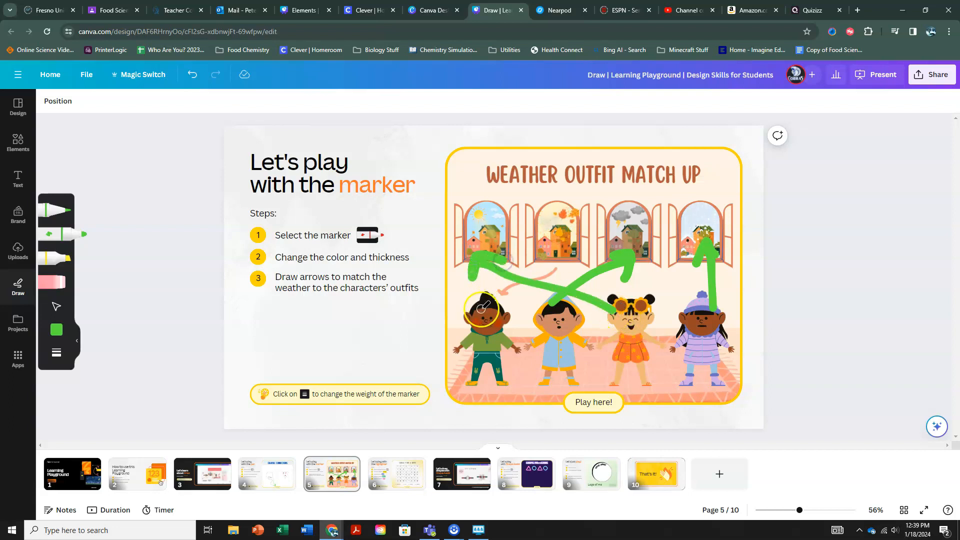
pyautogui.moveTo(483, 319); pyautogui.dragTo(563, 258)
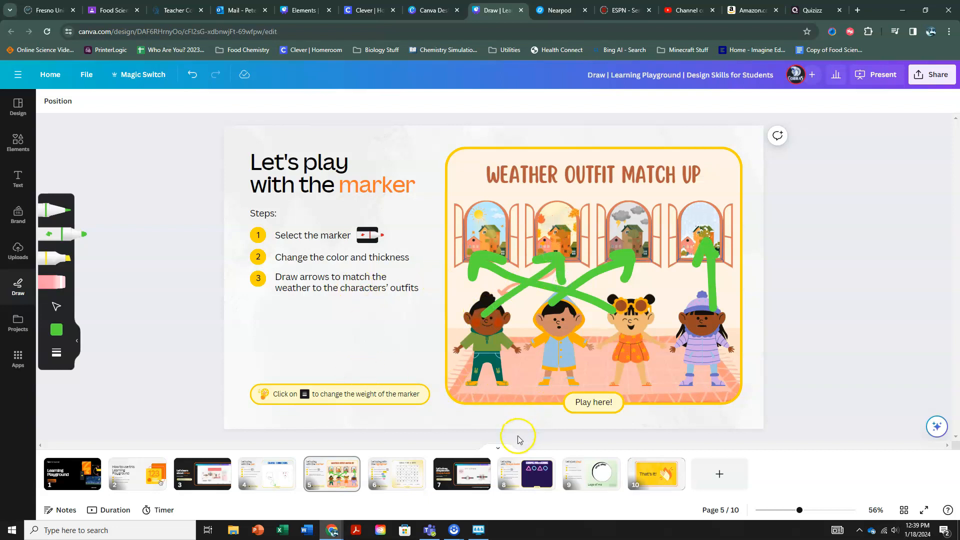
# On page 6, the highlighter activity, highlight DESIGN in yellow in the word list below the grid.
pyautogui.click(408, 478)
pyautogui.click(52, 257)
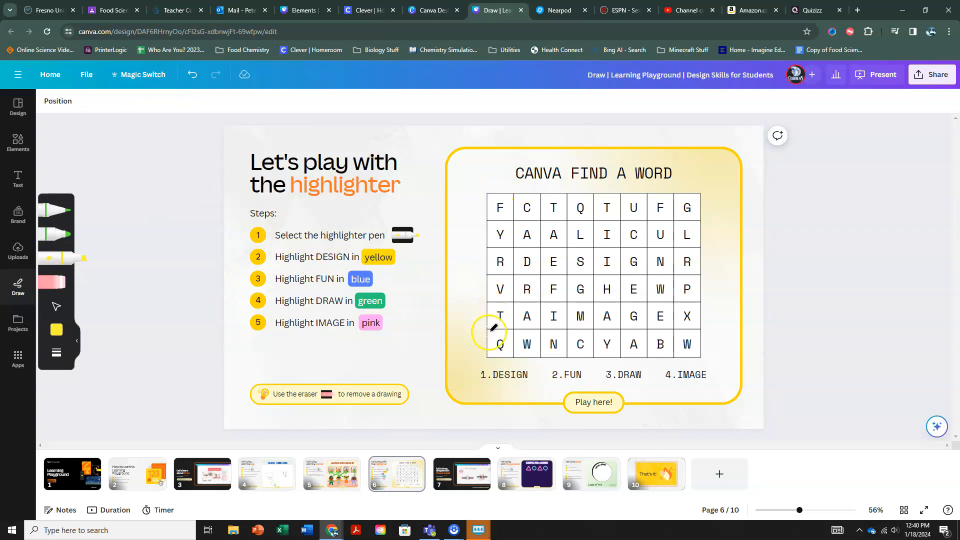
pyautogui.moveTo(503, 375); pyautogui.dragTo(533, 374)
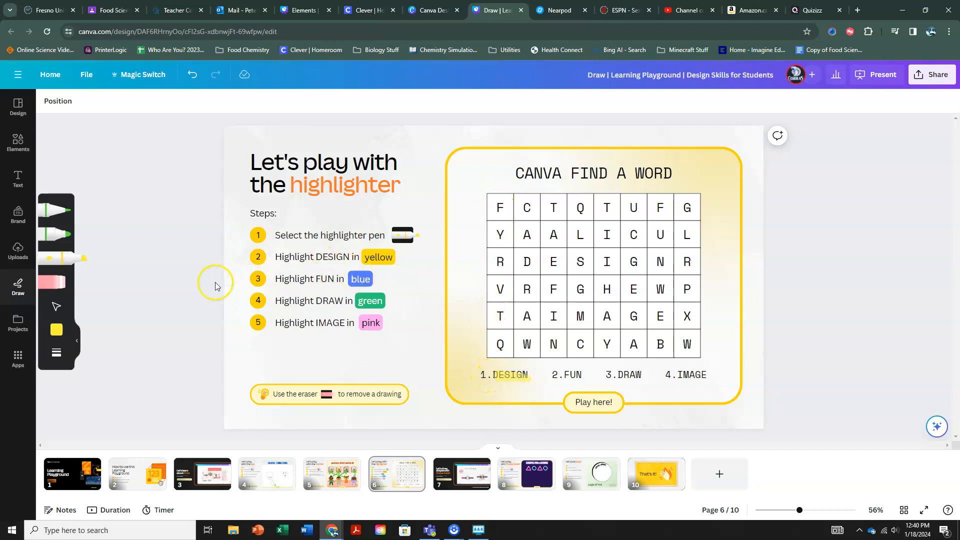
# Highlight the word FUN in light blue in the list below the word grid.
pyautogui.click(57, 331)
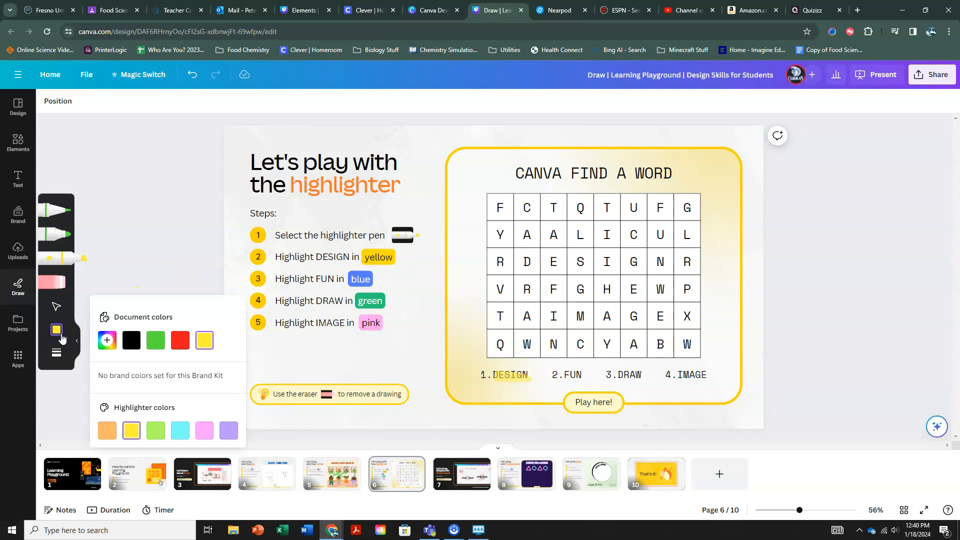
pyautogui.click(180, 430)
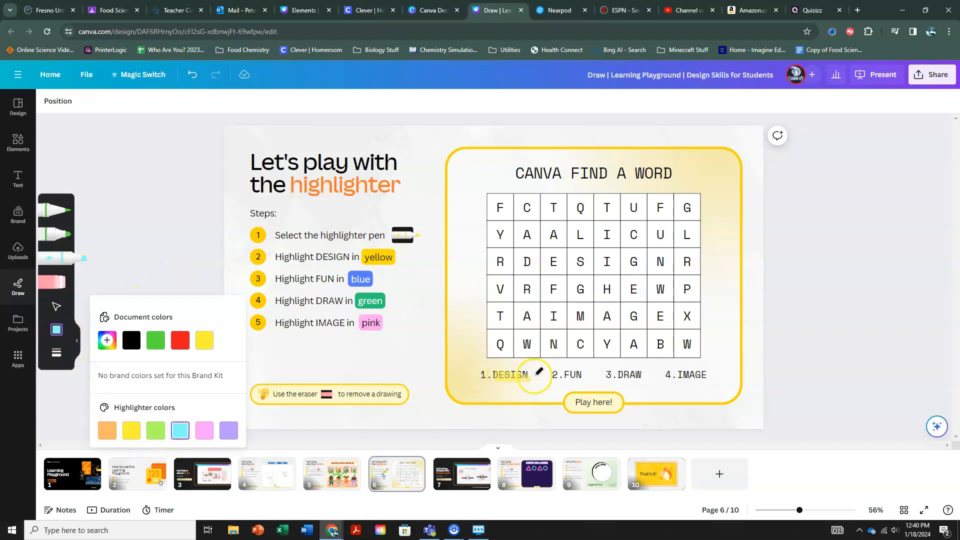
pyautogui.moveTo(563, 375); pyautogui.dragTo(576, 375)
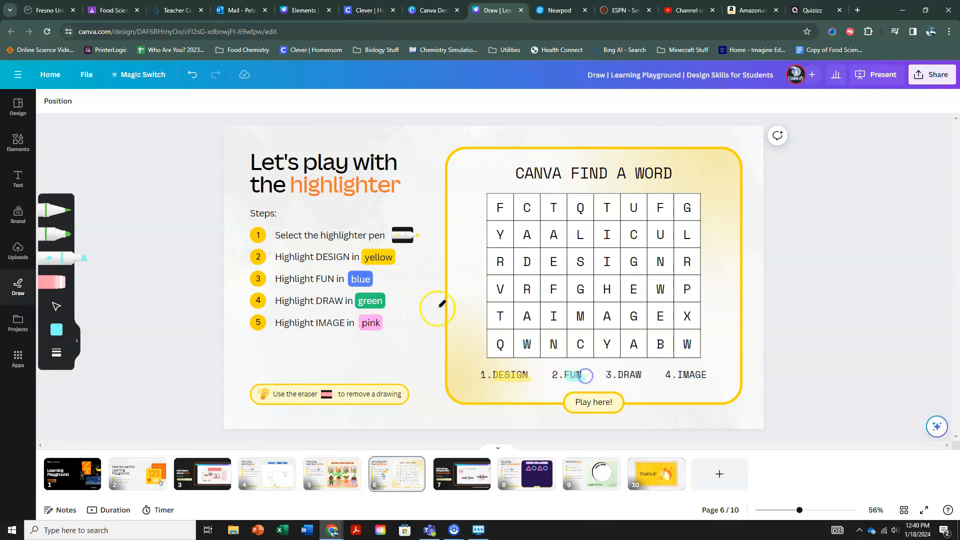
# Highlight the word DRAW in green in the list below the word grid.
pyautogui.click(56, 329)
pyautogui.click(156, 340)
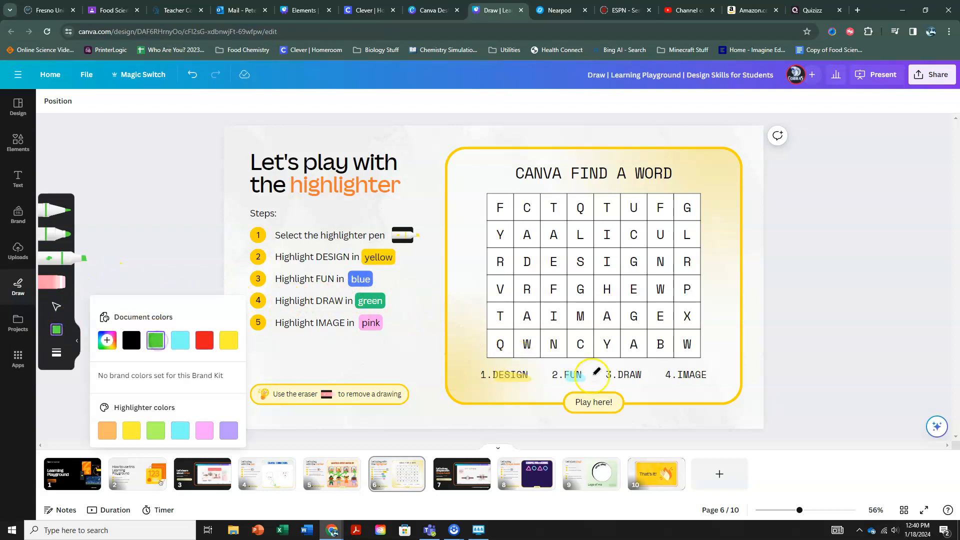
pyautogui.click(628, 375)
pyautogui.moveTo(645, 375); pyautogui.dragTo(646, 374)
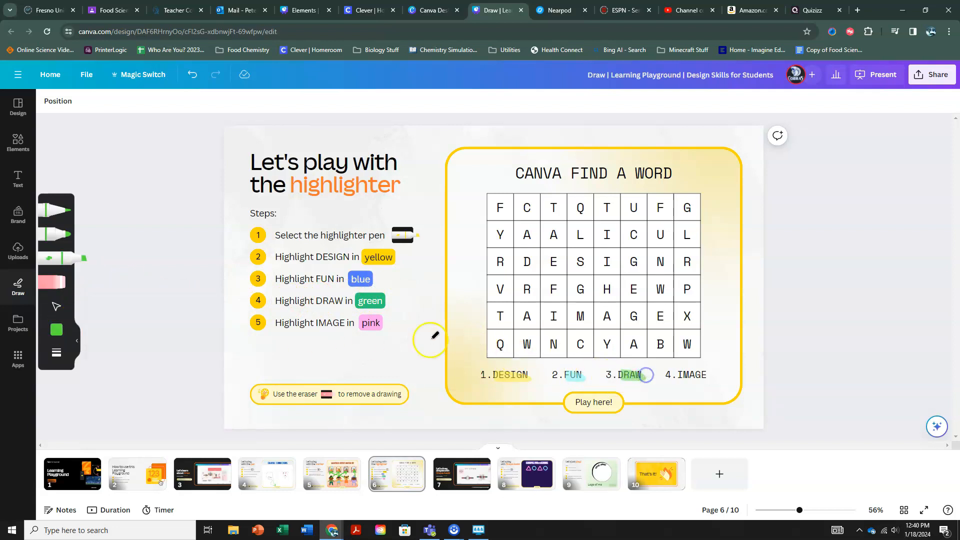
# Highlight the word IMAGE in pink in the list below the word grid.
pyautogui.click(57, 331)
pyautogui.click(204, 430)
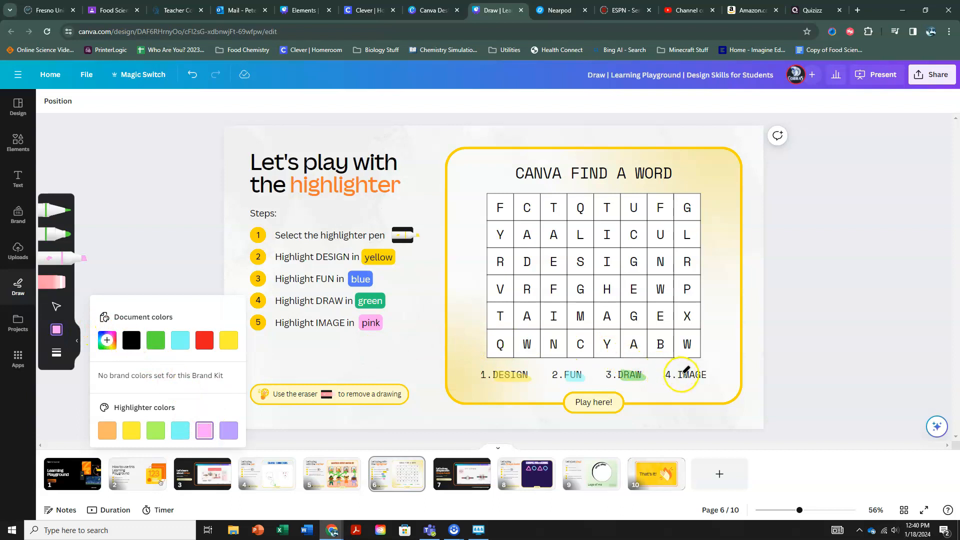
pyautogui.moveTo(680, 374); pyautogui.dragTo(706, 374)
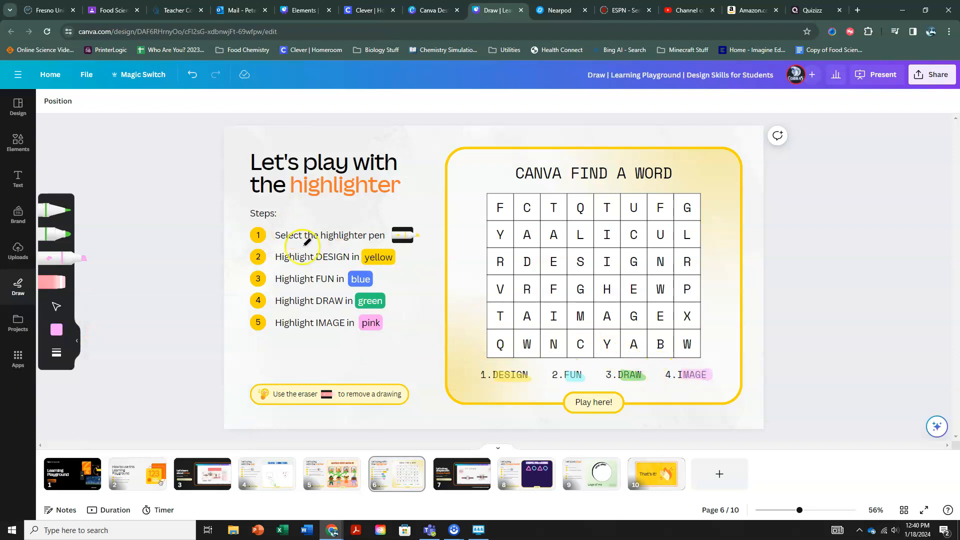
# Open page 7 with the Shape Assist video.
pyautogui.click(468, 479)
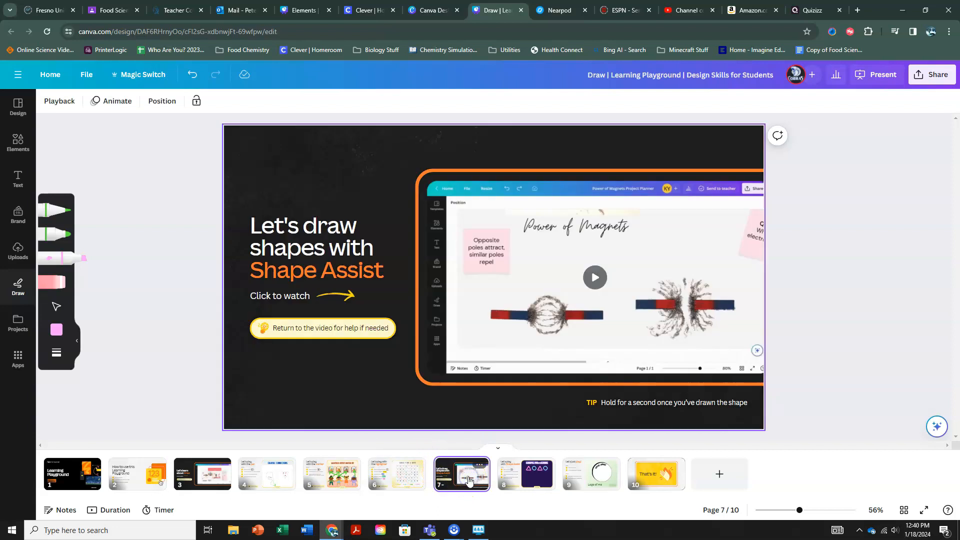
# Play the Shape Assist video on page 7.
pyautogui.click(595, 279)
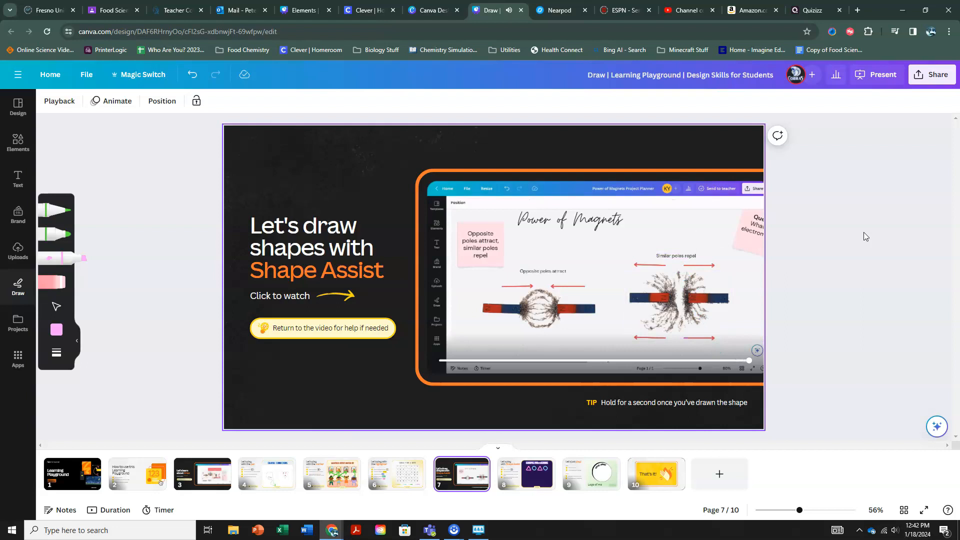
# Open page 8 with the Shape Patterns activity and select the green pen for drawing.
pyautogui.click(514, 480)
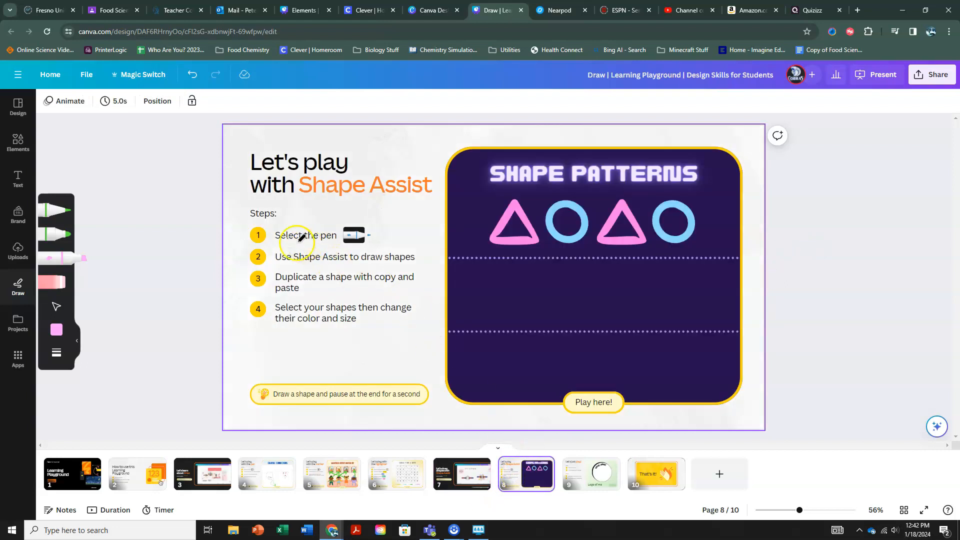
pyautogui.click(55, 213)
pyautogui.click(54, 212)
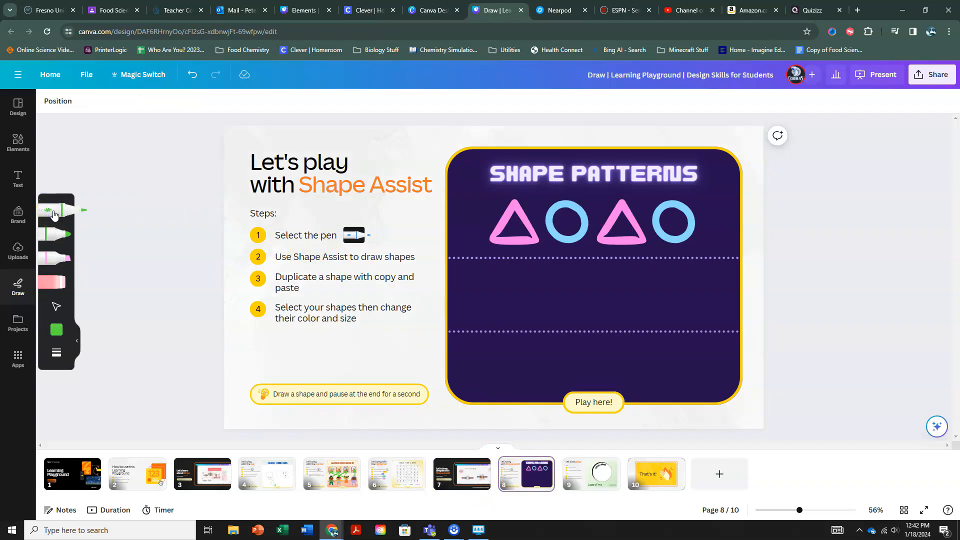
# Try to draw a triangle with the pen in the first empty pattern row, and undo it.
pyautogui.click(433, 273)
pyautogui.moveTo(545, 306)
pyautogui.mouseDown()
pyautogui.moveTo(510, 305)
pyautogui.moveTo(498, 283)
pyautogui.mouseUp()
pyautogui.moveTo(545, 303); pyautogui.dragTo(545, 306)
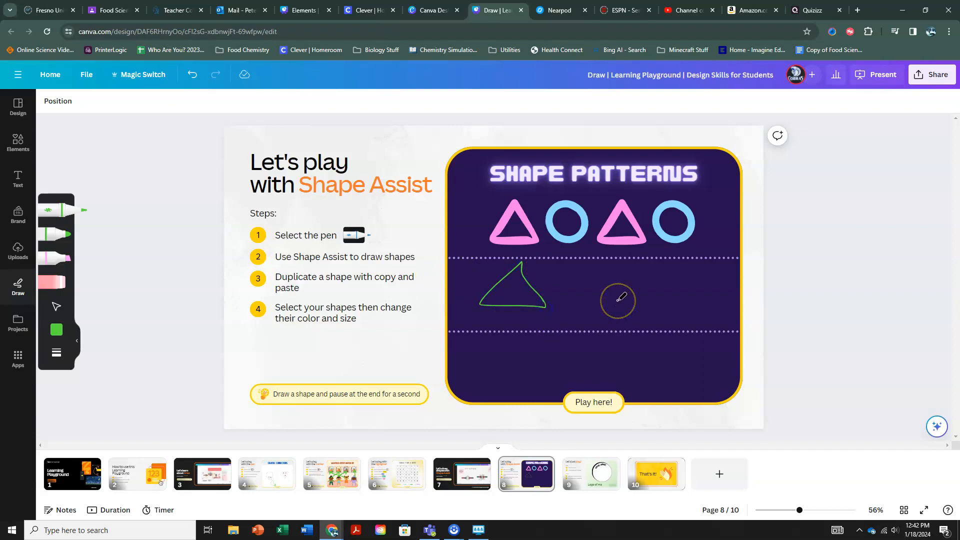
pyautogui.hotkey('ctrl', 'z')
# Draw a slanted line, a triangle, a circle and another triangle with Shape Assist across the first empty pattern row.
pyautogui.click(500, 316)
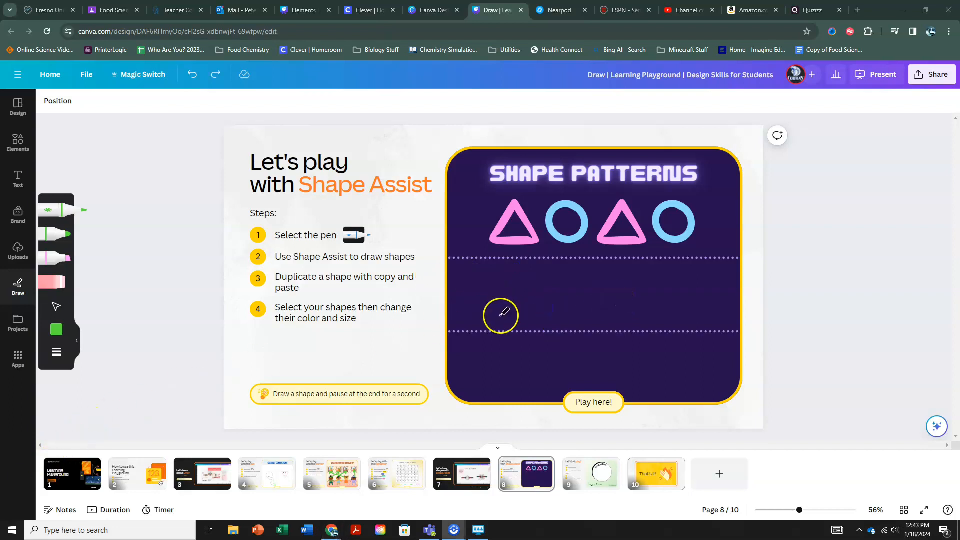
pyautogui.click(519, 270)
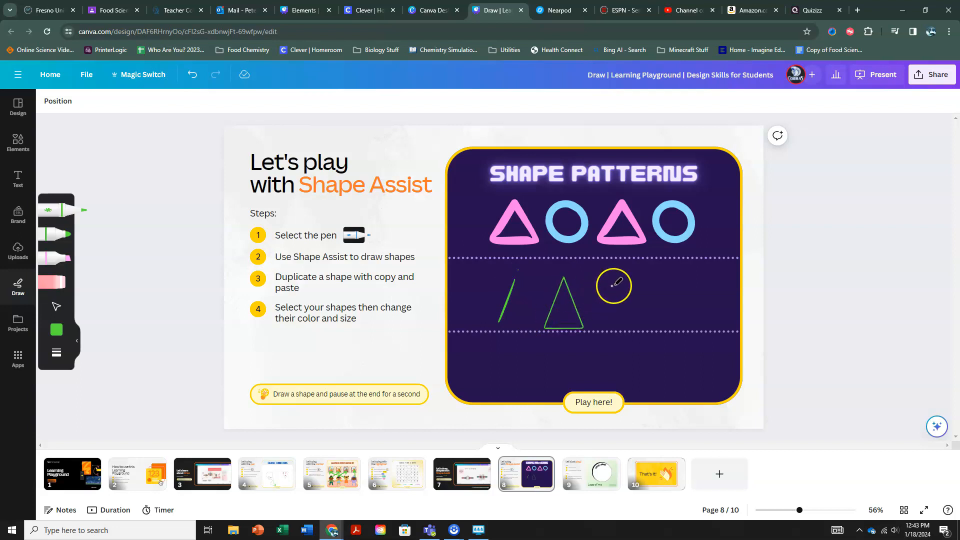
pyautogui.moveTo(609, 281); pyautogui.dragTo(631, 289)
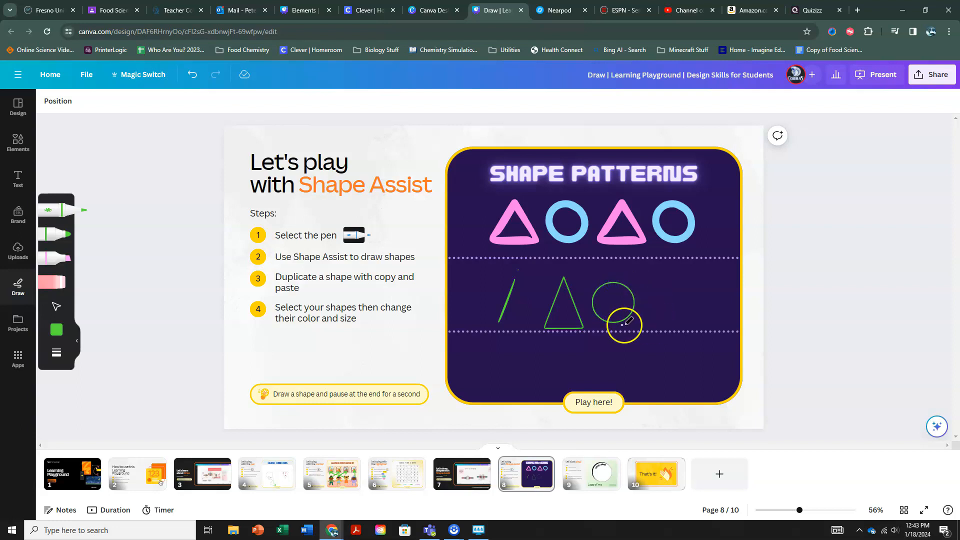
pyautogui.moveTo(648, 325); pyautogui.dragTo(662, 280)
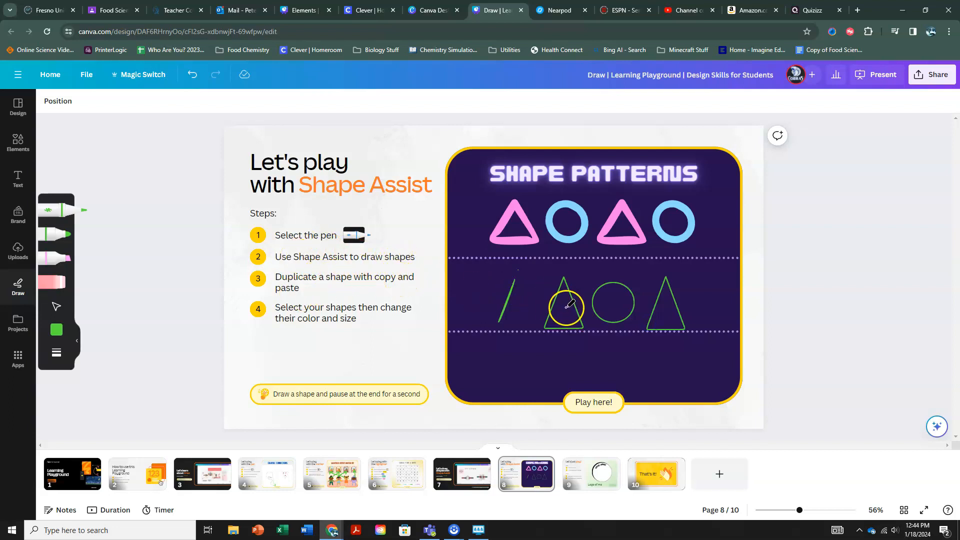
# Duplicate the green triangle between the slanted line and the circle.
pyautogui.click(56, 306)
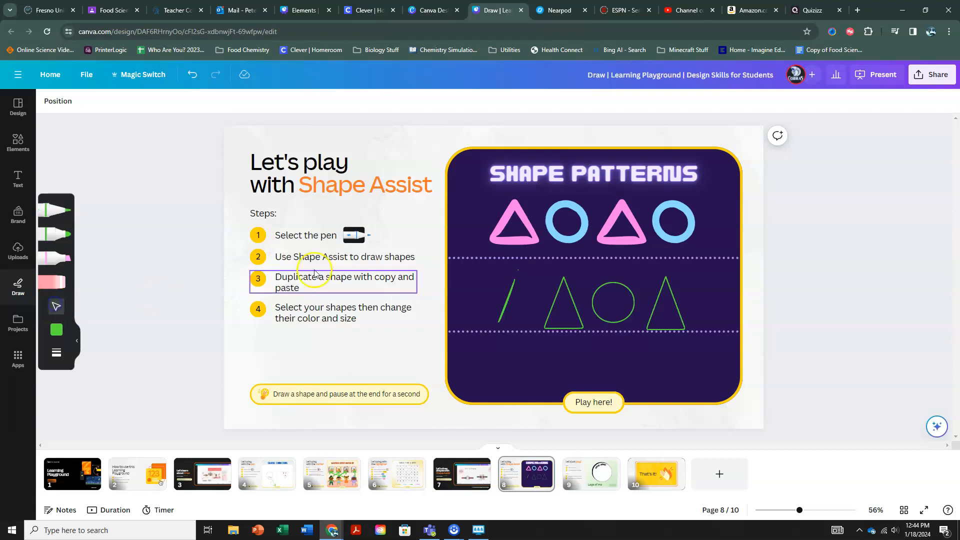
pyautogui.click(561, 297)
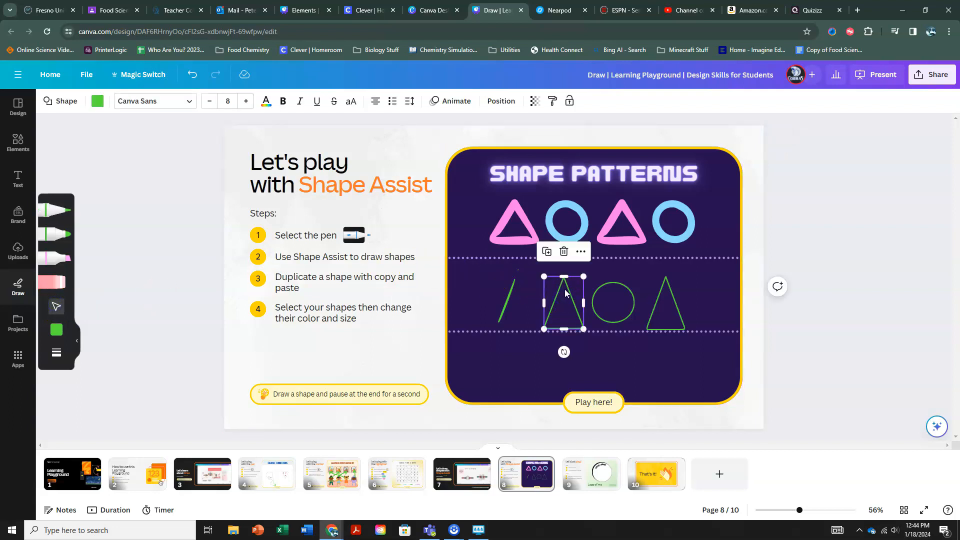
pyautogui.click(547, 252)
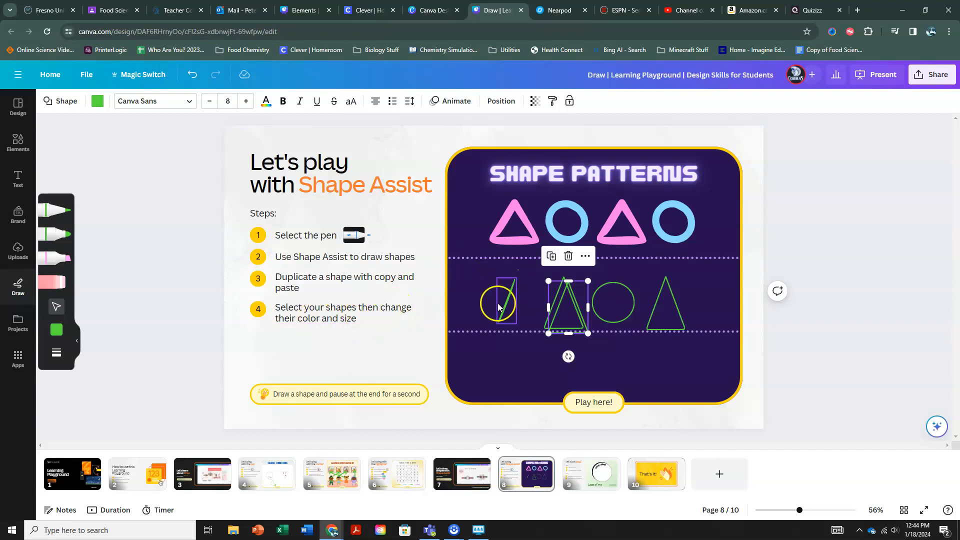
# Enlarge the green triangle beyond the circle to about twice its size and recolor it red.
pyautogui.click(666, 309)
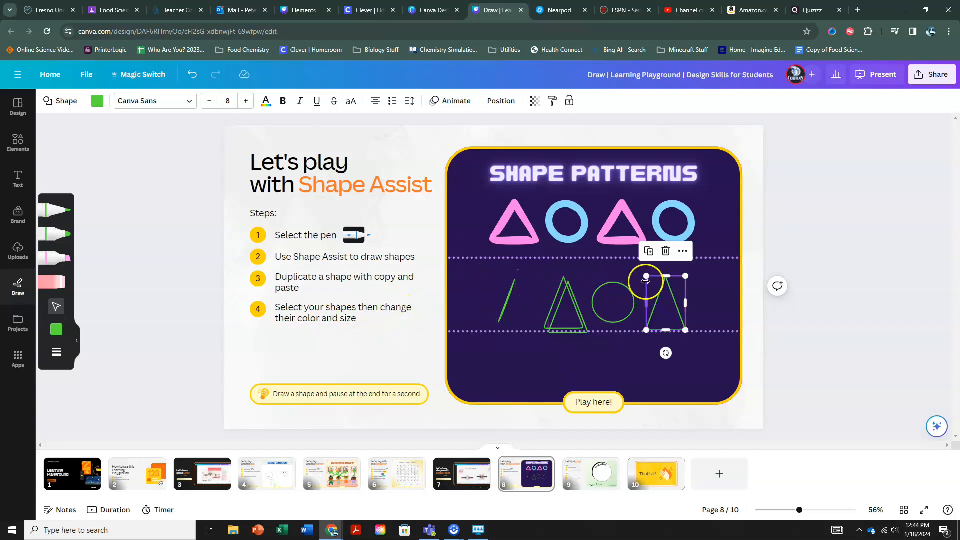
pyautogui.moveTo(646, 276); pyautogui.dragTo(608, 228)
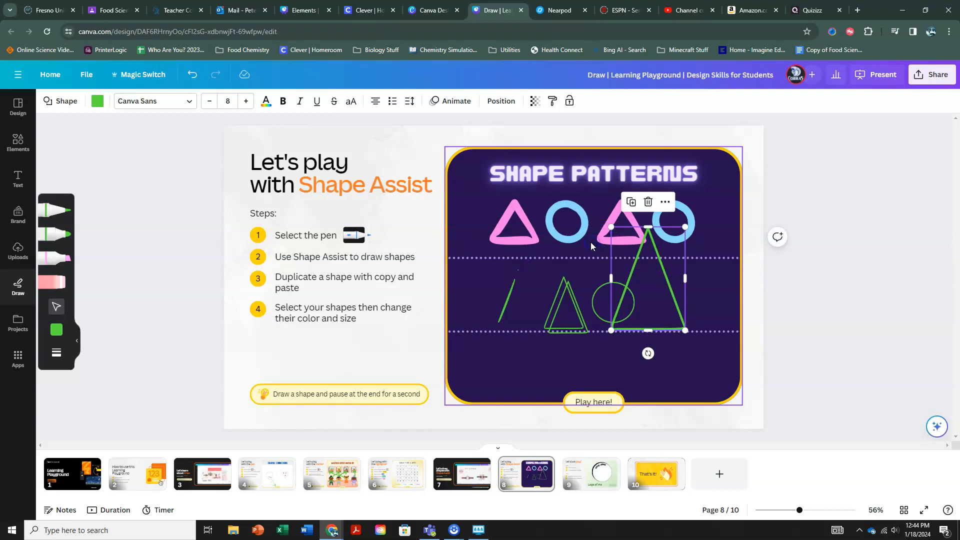
pyautogui.click(98, 101)
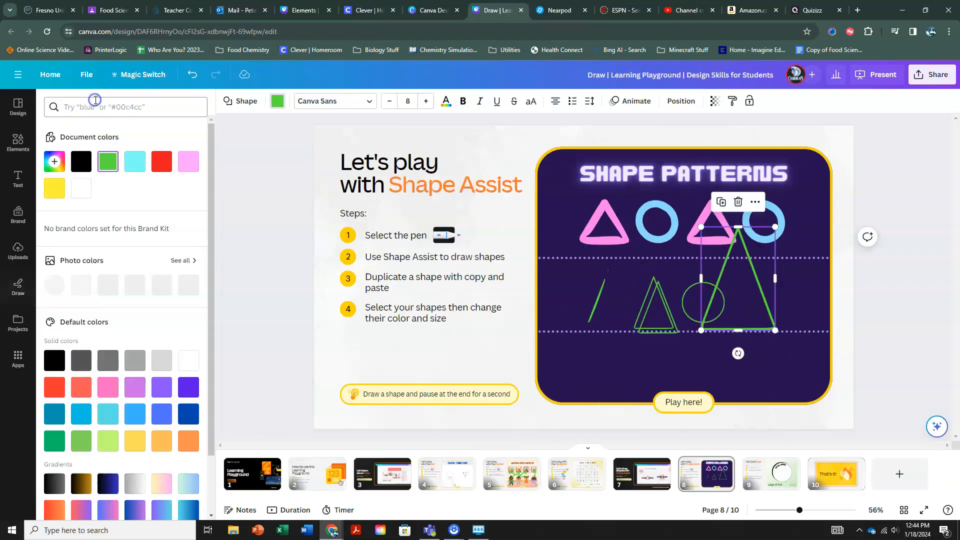
pyautogui.click(163, 164)
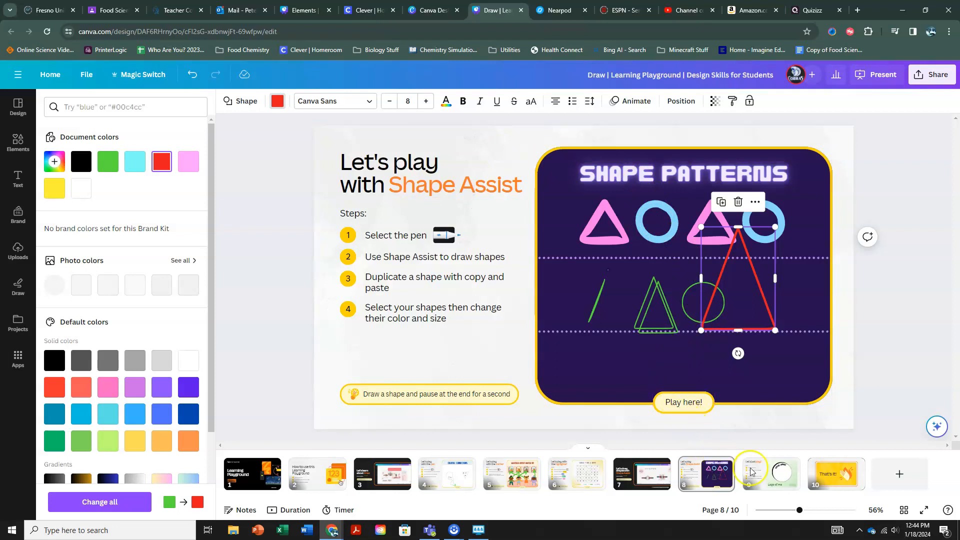
# Open page 9 with the personal logo activity and add a text box containing the person's name.
pyautogui.click(776, 475)
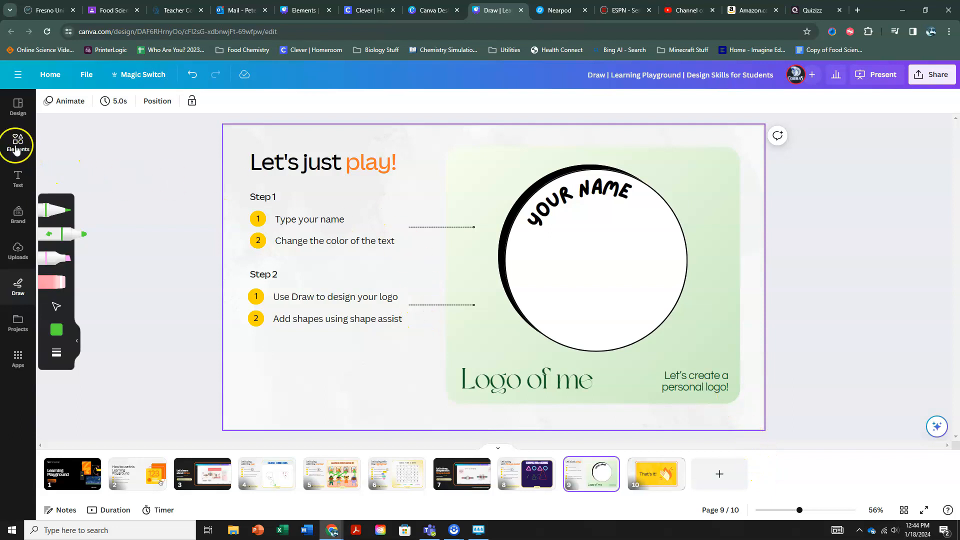
pyautogui.click(18, 178)
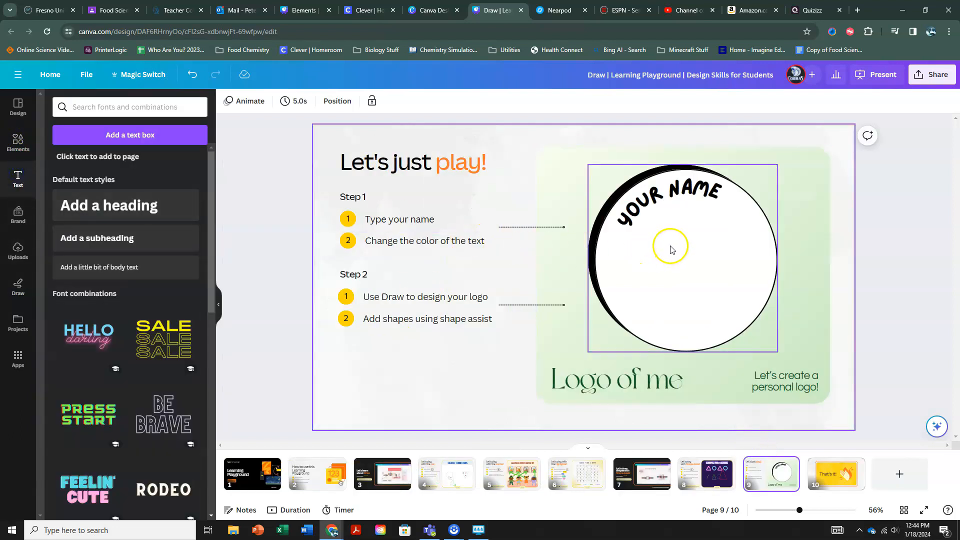
pyautogui.click(128, 139)
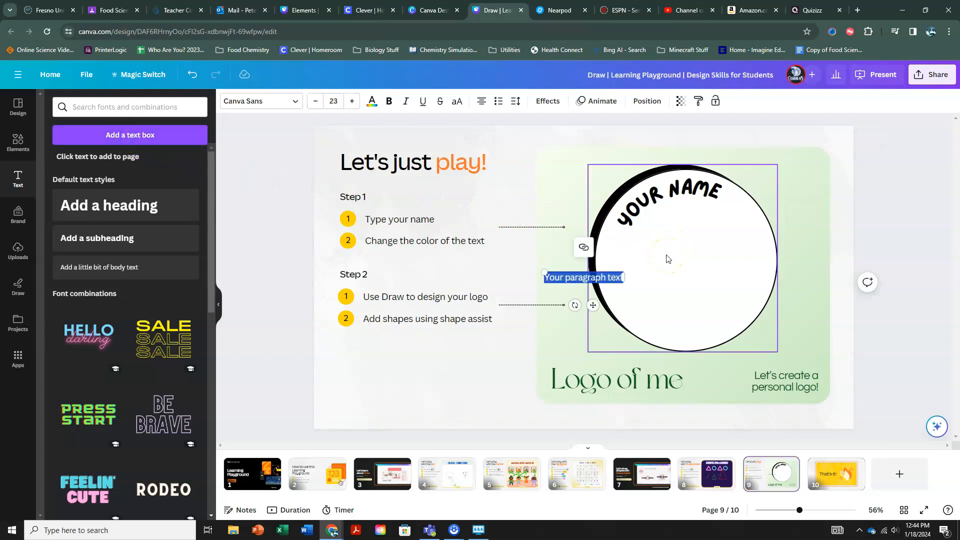
pyautogui.write('Mr. Charley')
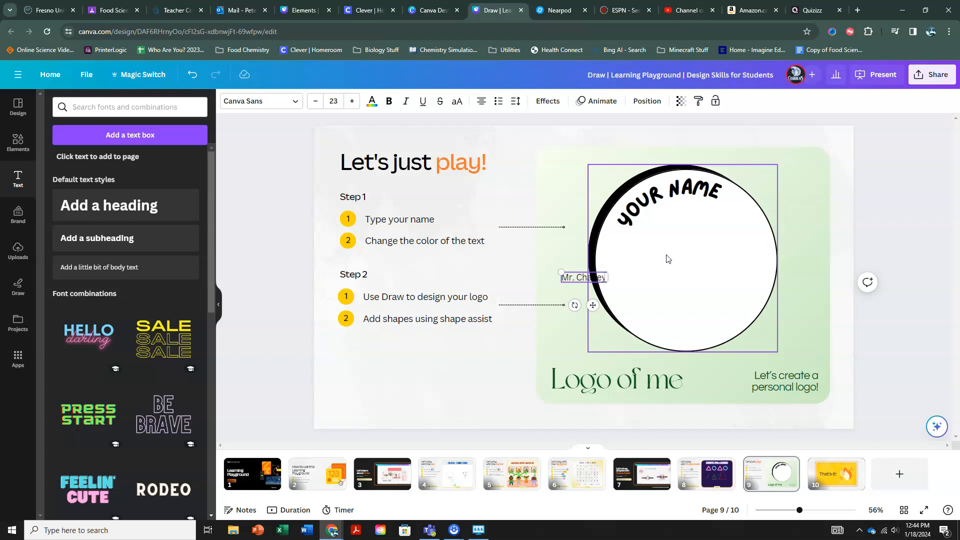
# Enlarge the name text box by scaling it to a font size of about 51.9.
pyautogui.doubleClick(590, 277)
pyautogui.click(591, 275)
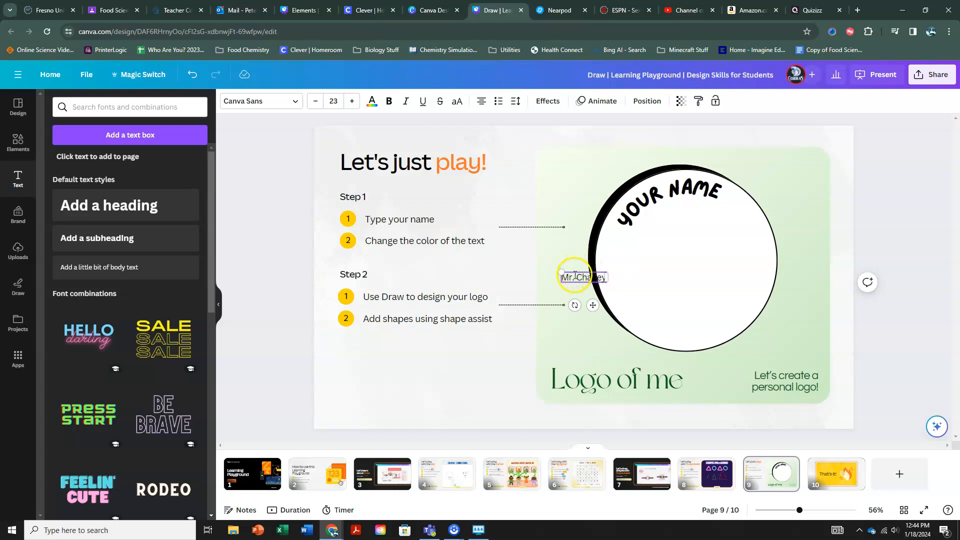
pyautogui.moveTo(558, 282); pyautogui.dragTo(501, 295)
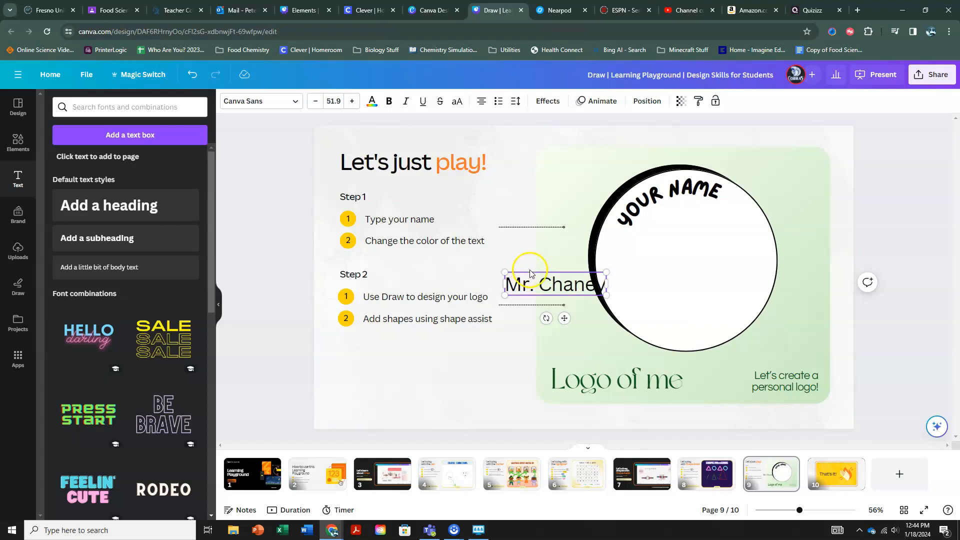
# Change the color of the whole name text to the document's red, #e7191f.
pyautogui.click(525, 287)
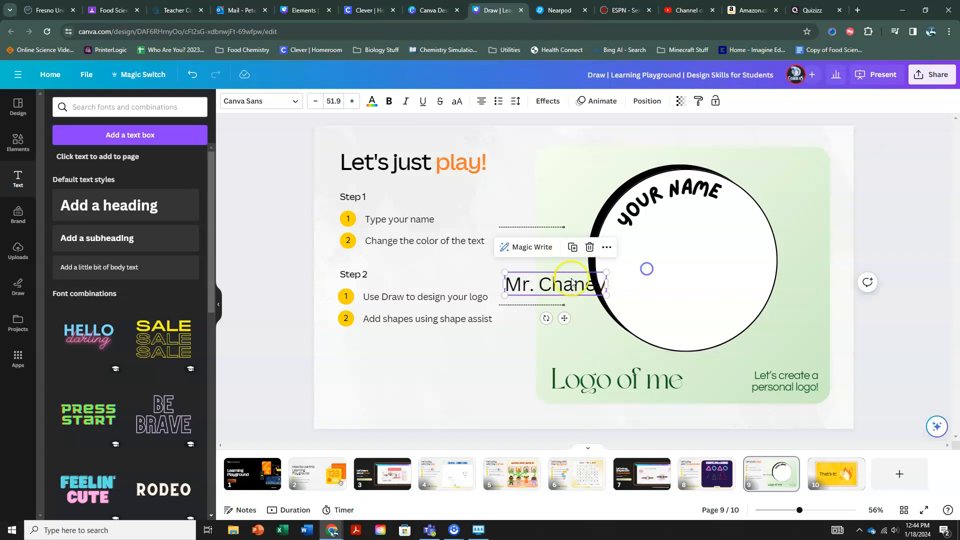
pyautogui.tripleClick(539, 281)
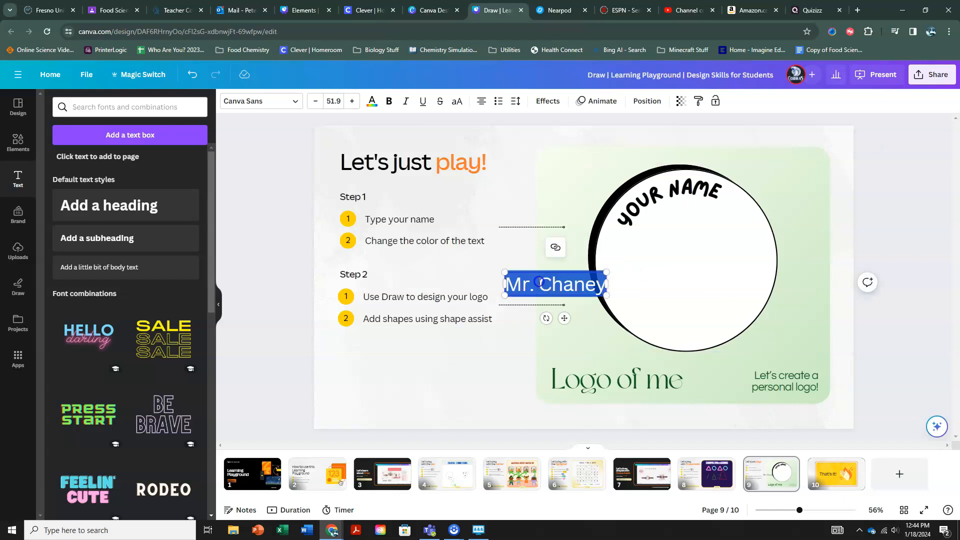
pyautogui.click(371, 101)
pyautogui.click(161, 162)
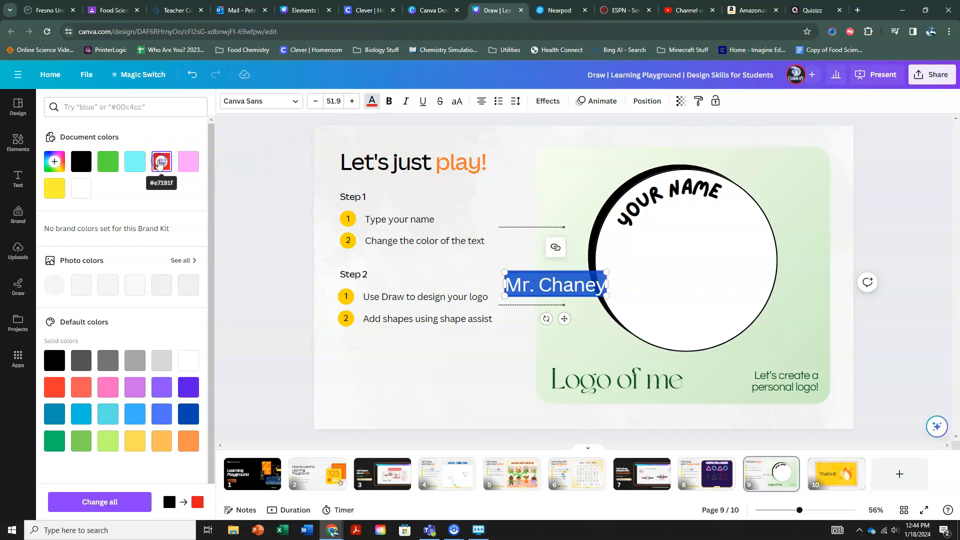
pyautogui.click(479, 219)
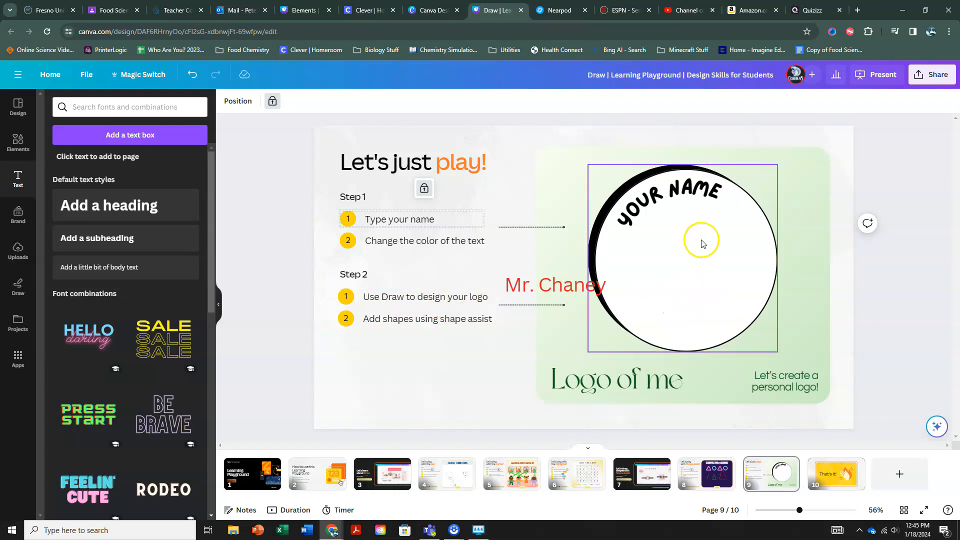
# Draw two horizontal and three roughly vertical pink highlighter strokes crossing each other inside the logo circle.
pyautogui.click(18, 286)
pyautogui.click(56, 259)
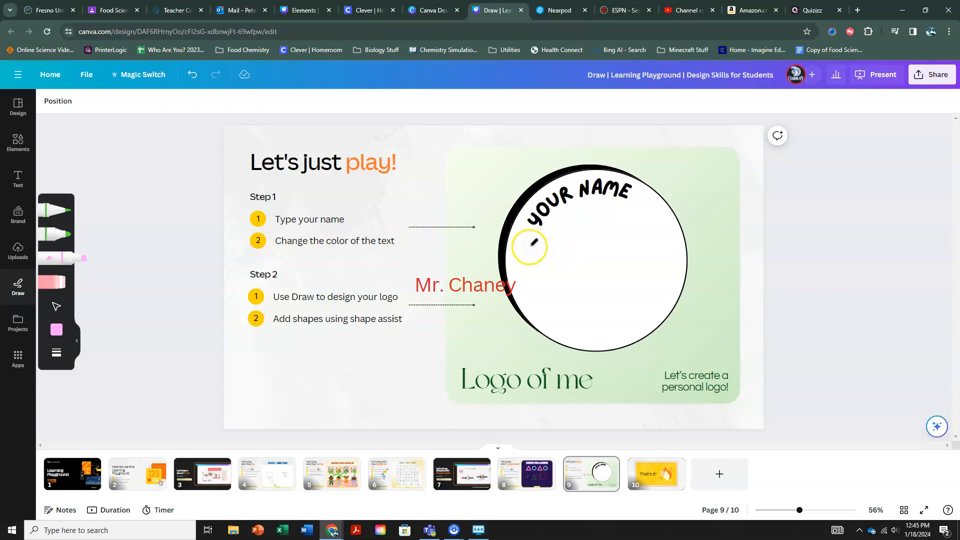
pyautogui.moveTo(531, 245); pyautogui.dragTo(673, 246)
pyautogui.moveTo(532, 264); pyautogui.dragTo(678, 264)
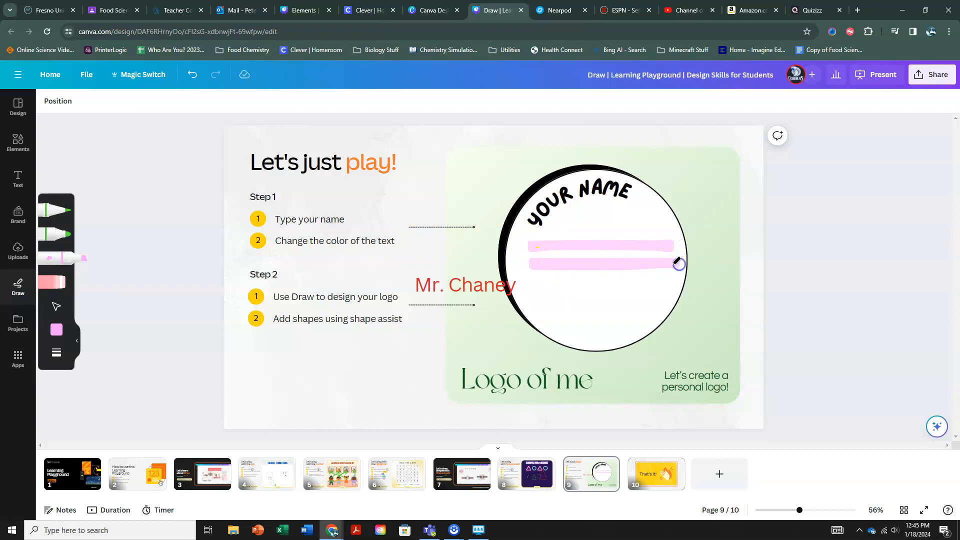
pyautogui.moveTo(556, 221); pyautogui.dragTo(566, 305)
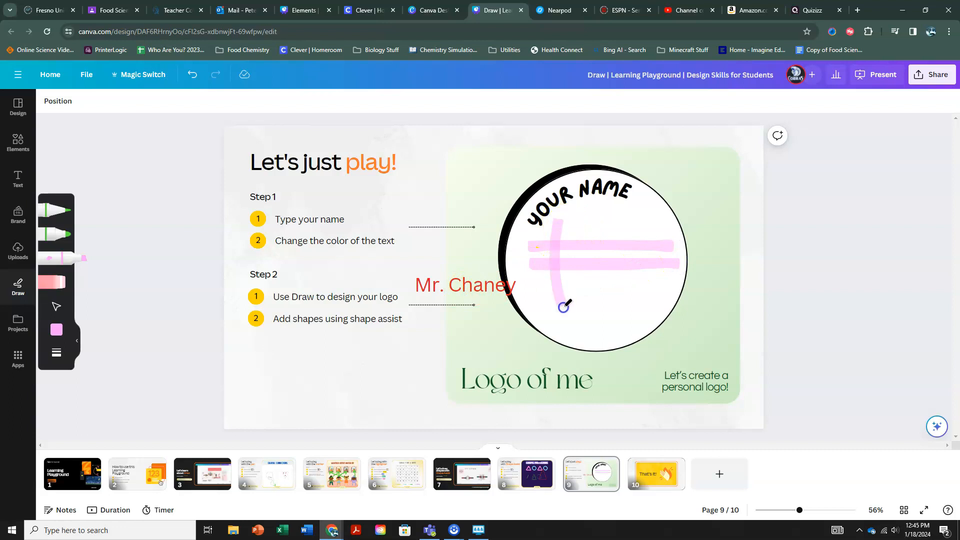
pyautogui.moveTo(589, 231); pyautogui.dragTo(607, 313)
pyautogui.moveTo(629, 218); pyautogui.dragTo(636, 292)
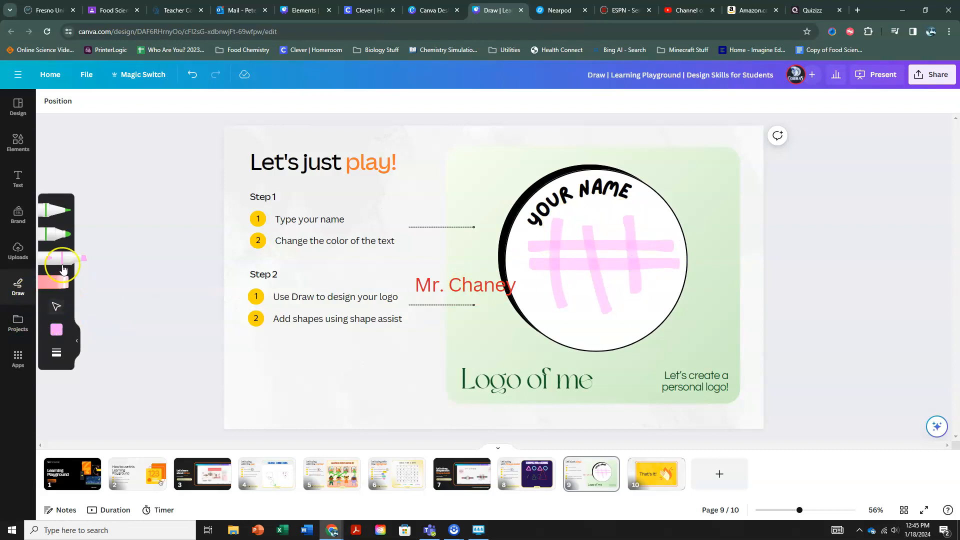
# Draw a large tilted green triangle over the highlighter strokes with the pen and Shape Assist, and duplicate it twice.
pyautogui.click(52, 210)
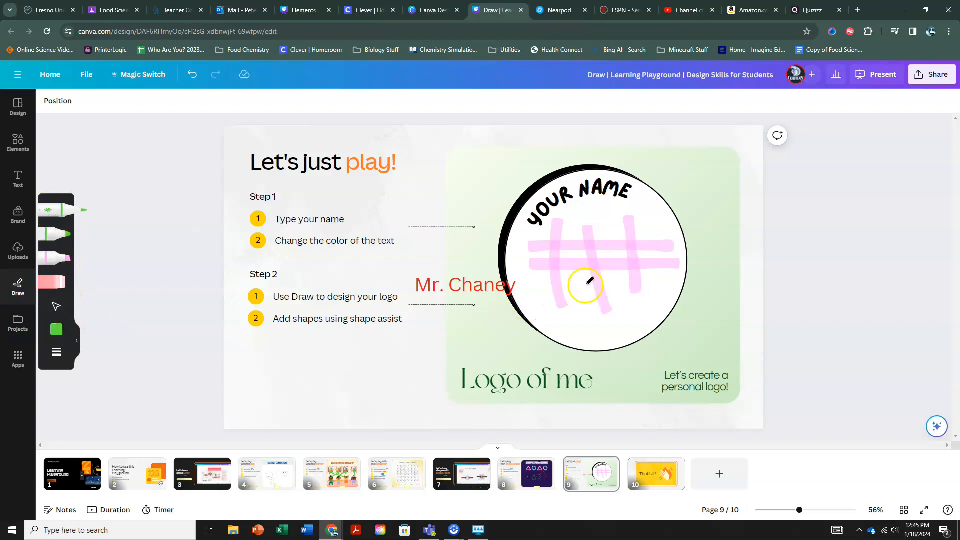
pyautogui.moveTo(585, 210)
pyautogui.mouseDown()
pyautogui.moveTo(571, 319)
pyautogui.moveTo(687, 302)
pyautogui.moveTo(606, 212)
pyautogui.moveTo(586, 211)
pyautogui.mouseUp()
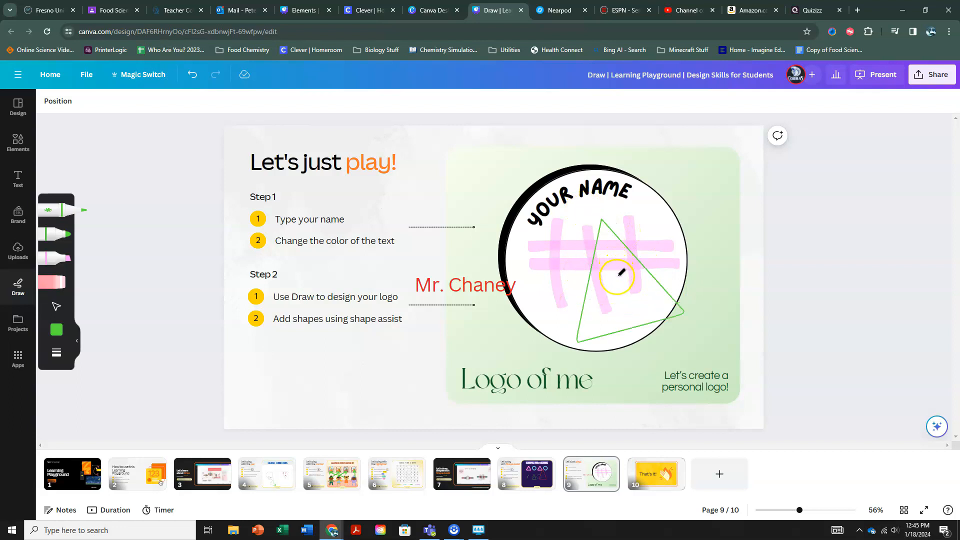
pyautogui.click(57, 306)
pyautogui.click(515, 300)
pyautogui.click(590, 304)
pyautogui.click(588, 297)
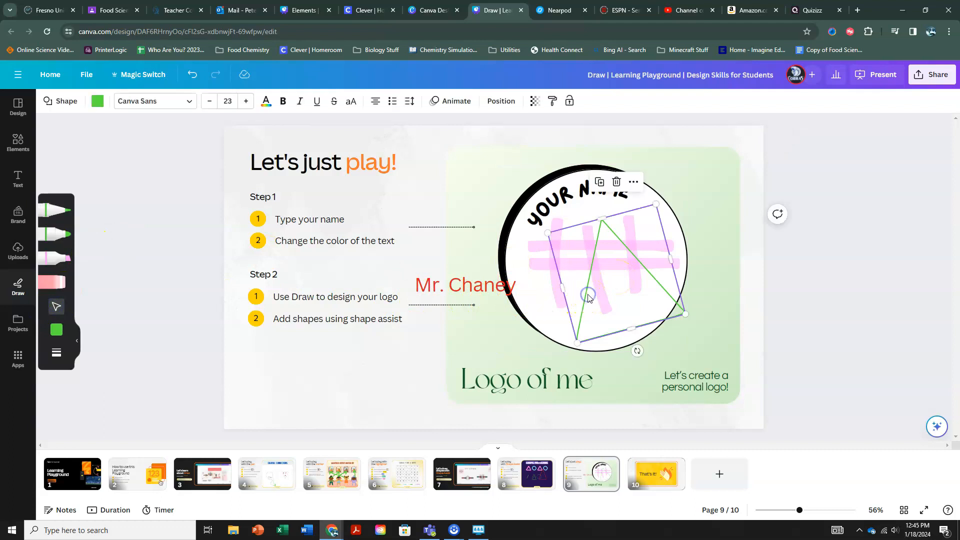
pyautogui.click(600, 183)
pyautogui.click(602, 186)
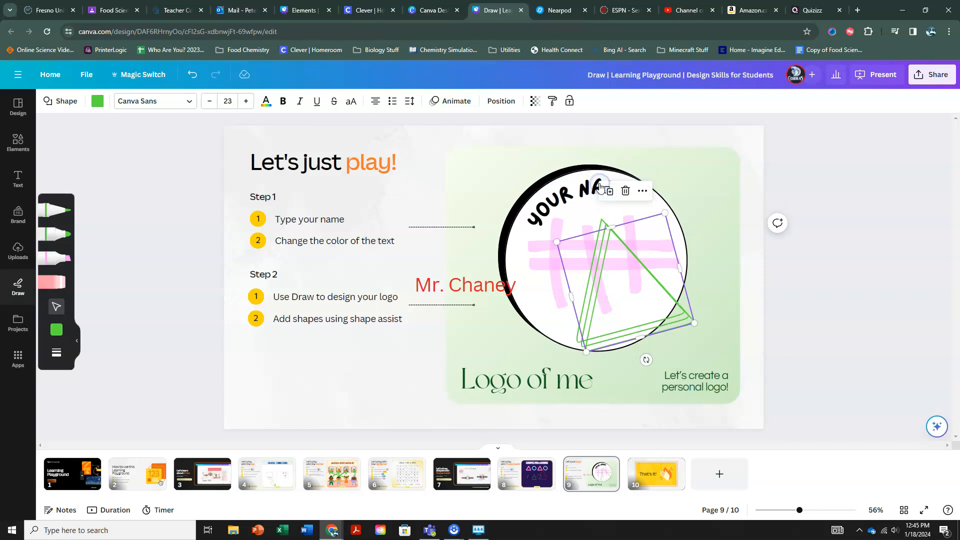
pyautogui.click(820, 200)
# Open the closing page 10.
pyautogui.click(666, 477)
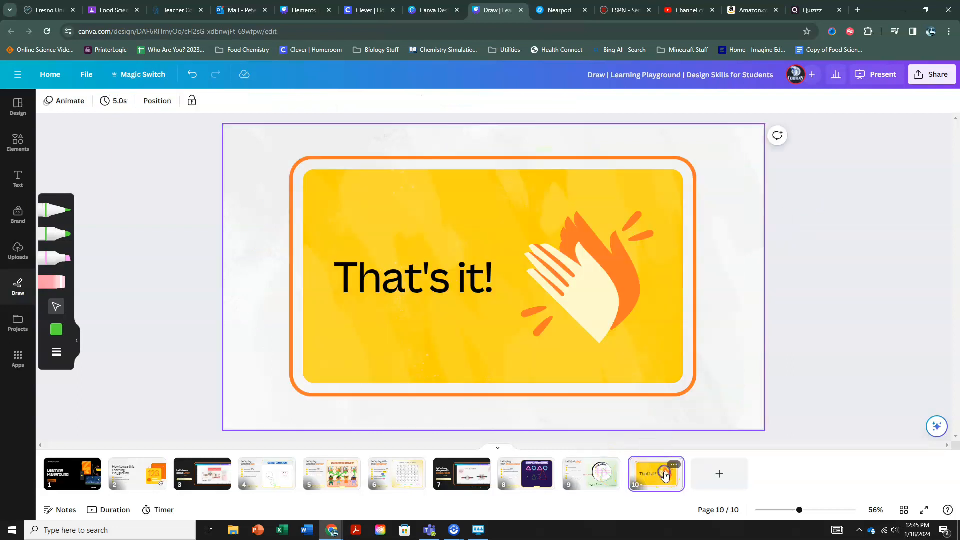
pyautogui.click(601, 236)
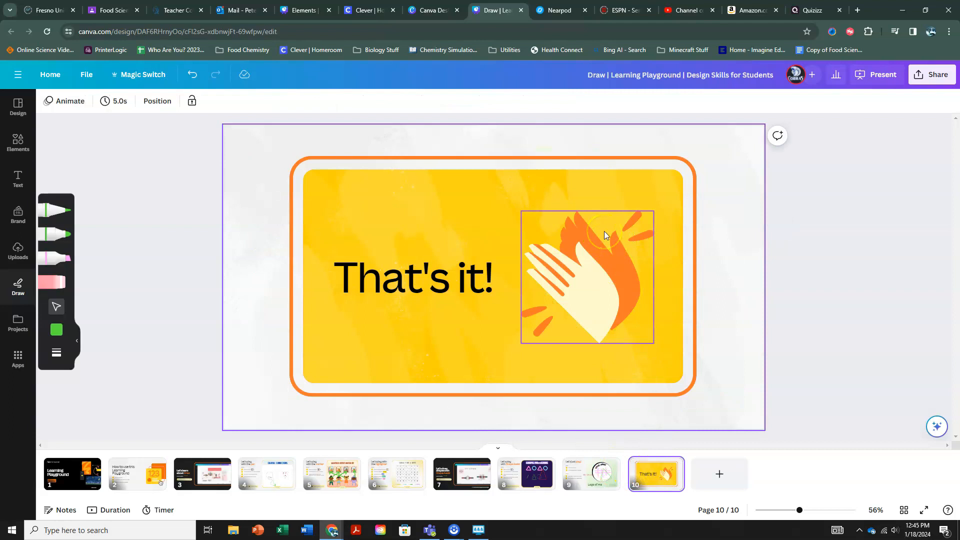
# Set the design's collaboration link access to Anyone with the link and copy the link.
pyautogui.click(925, 76)
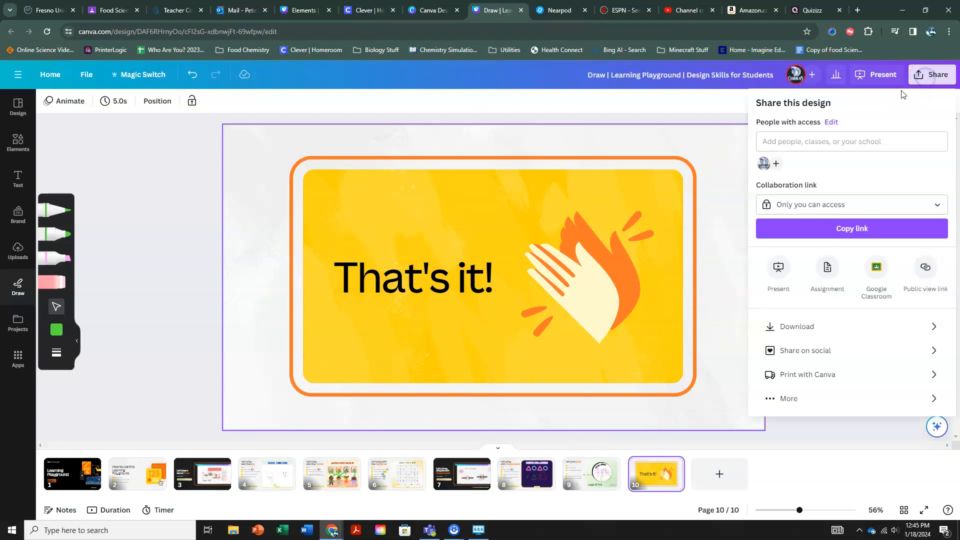
pyautogui.click(807, 205)
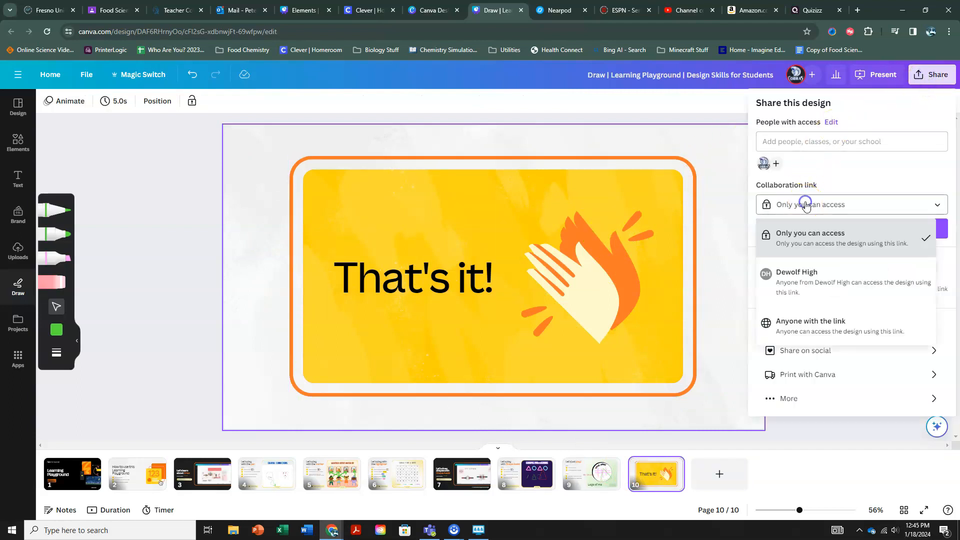
pyautogui.click(808, 324)
pyautogui.click(848, 231)
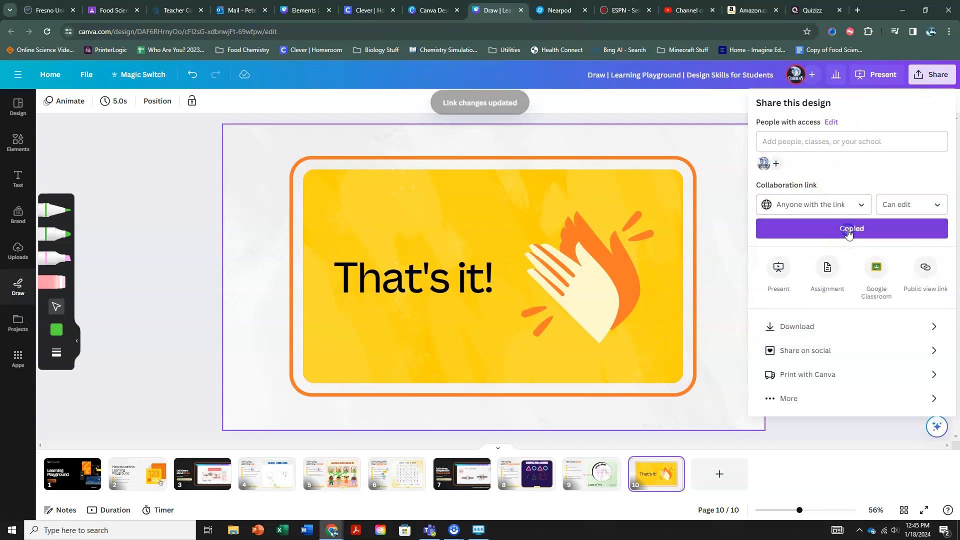